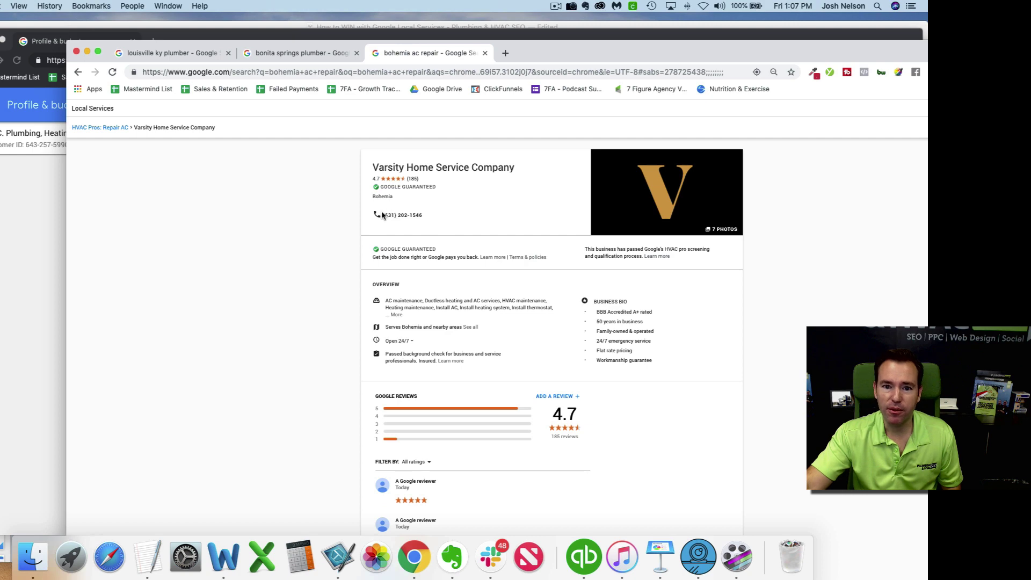
- Browse the competitor's photo gallery to the last photo, then return to the search results
click(662, 204)
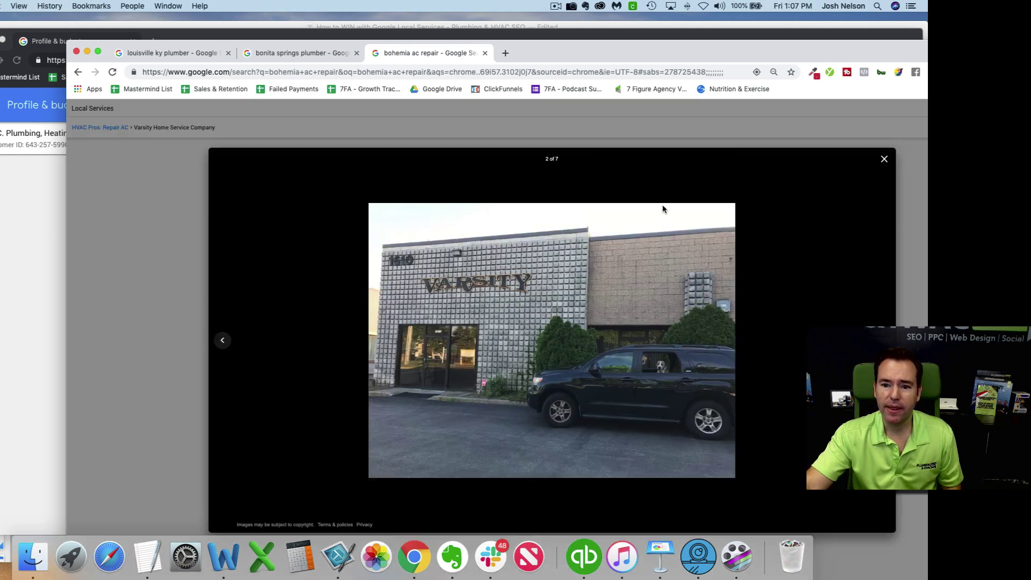
key(Right)
key(Right)
key(Right)
key(Right)
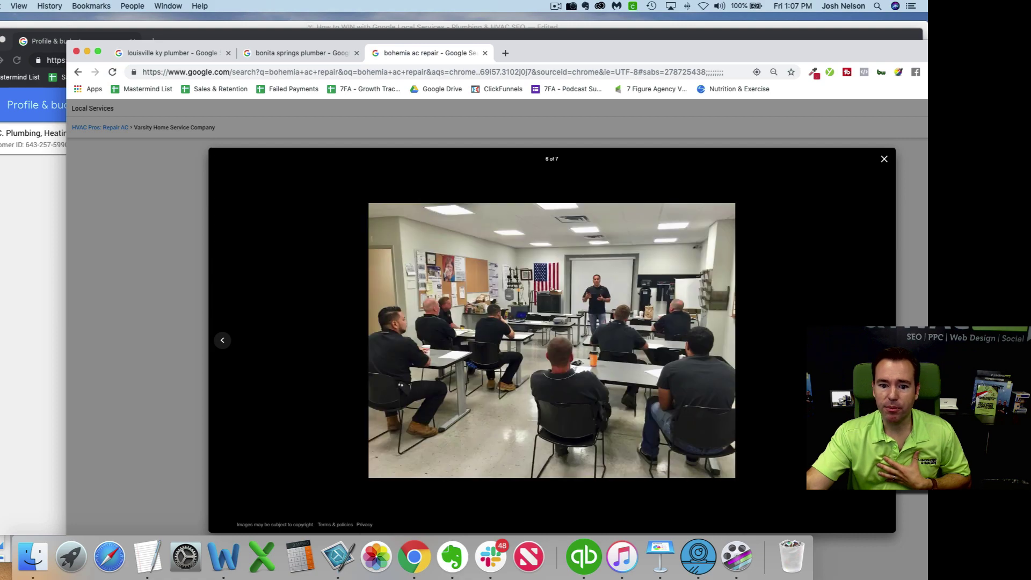
key(Right)
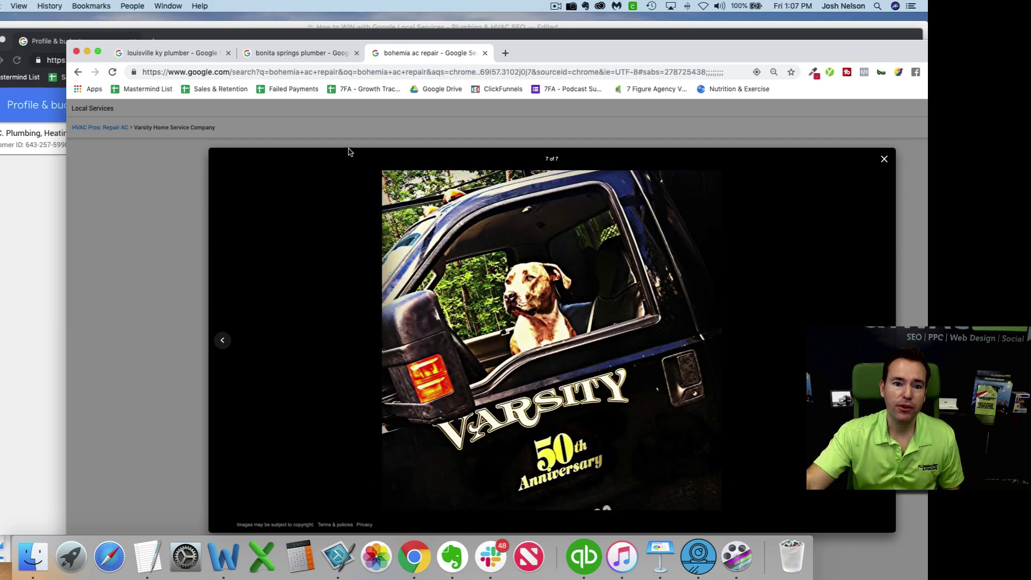
click(78, 72)
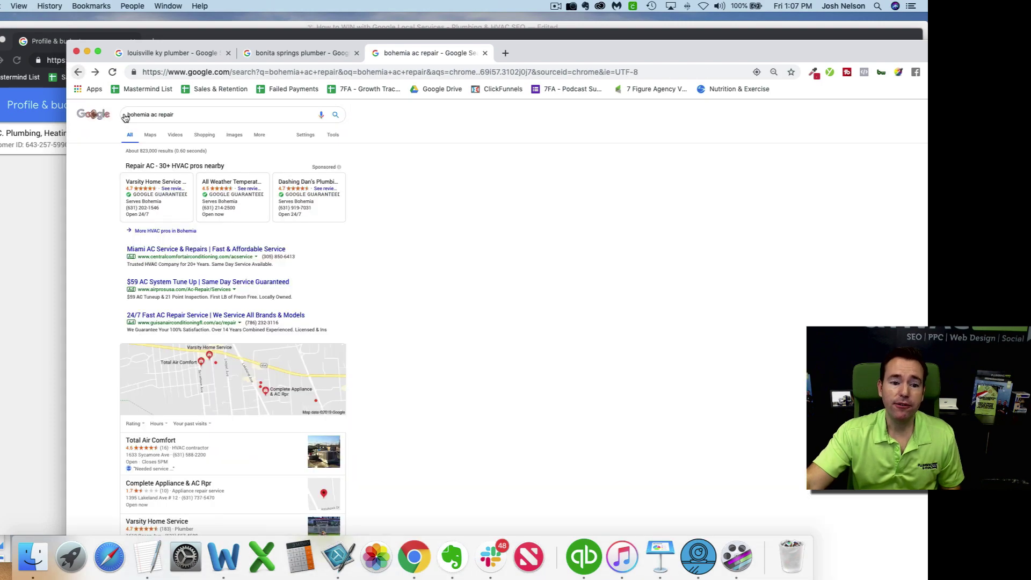
click(229, 186)
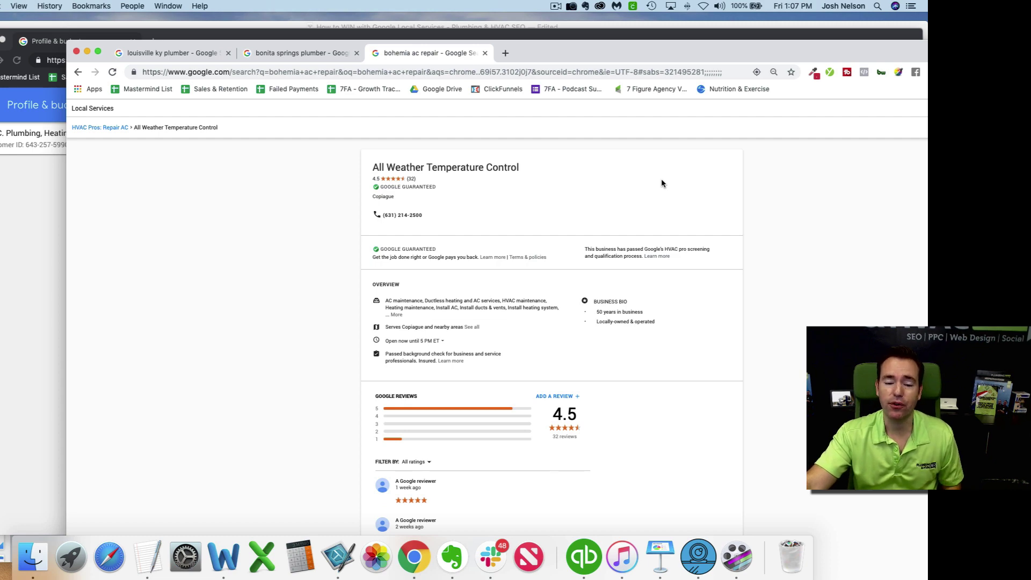
drag(425, 215, 383, 217)
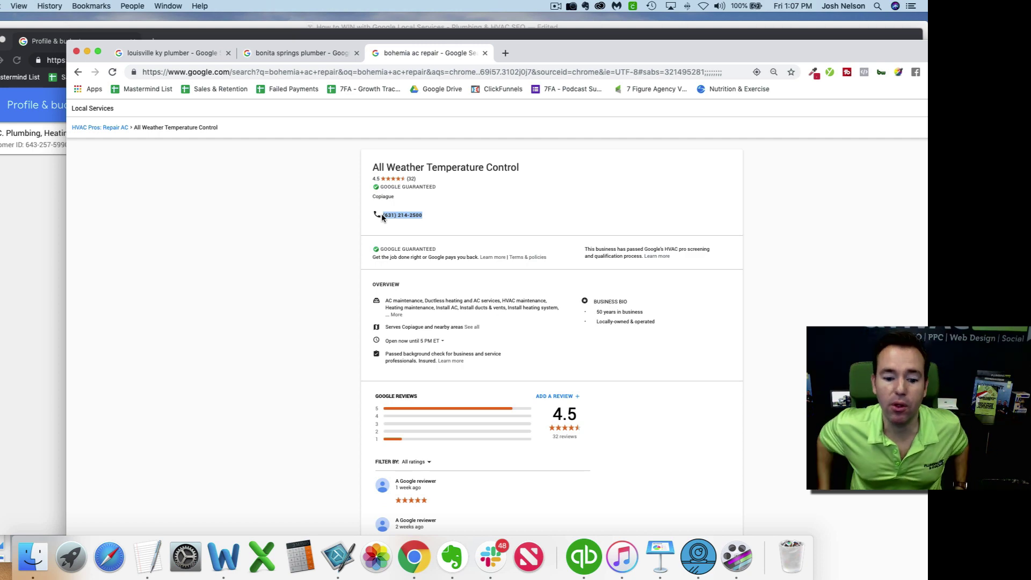
click(20, 190)
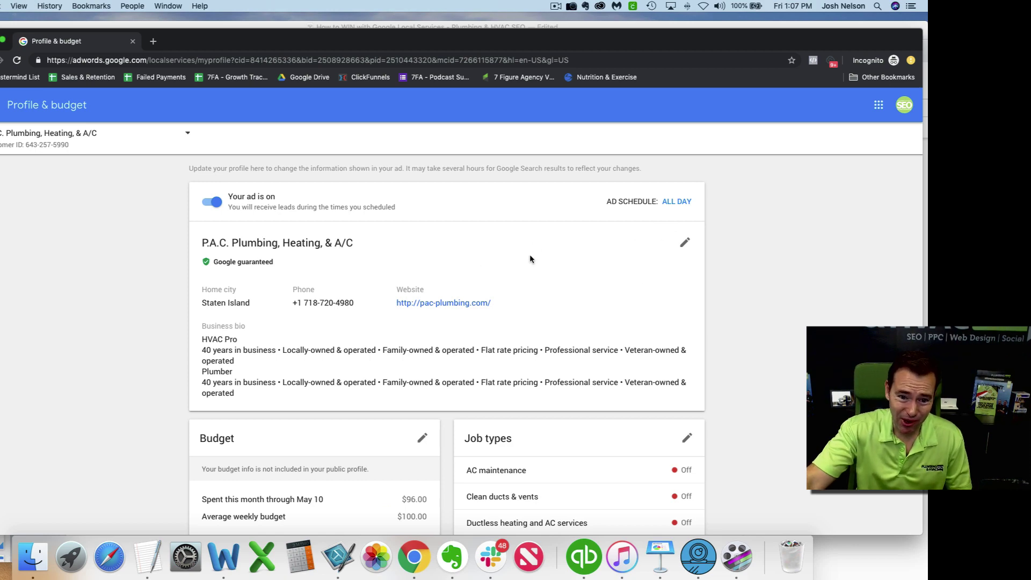
- View P.A.C. Plumbing's full set of profile photos, then close them
scroll(342, 265, down, 10)
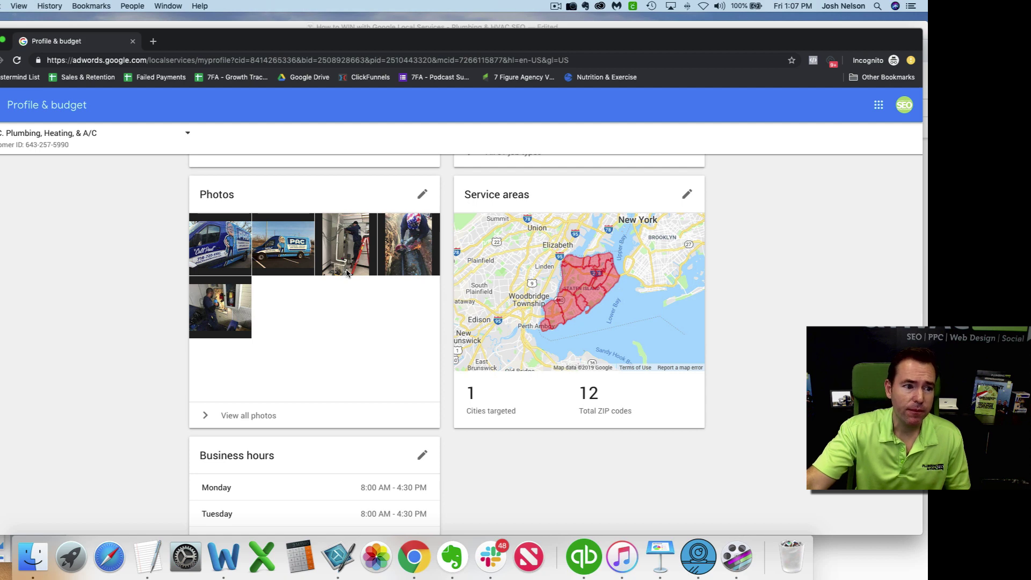
click(423, 195)
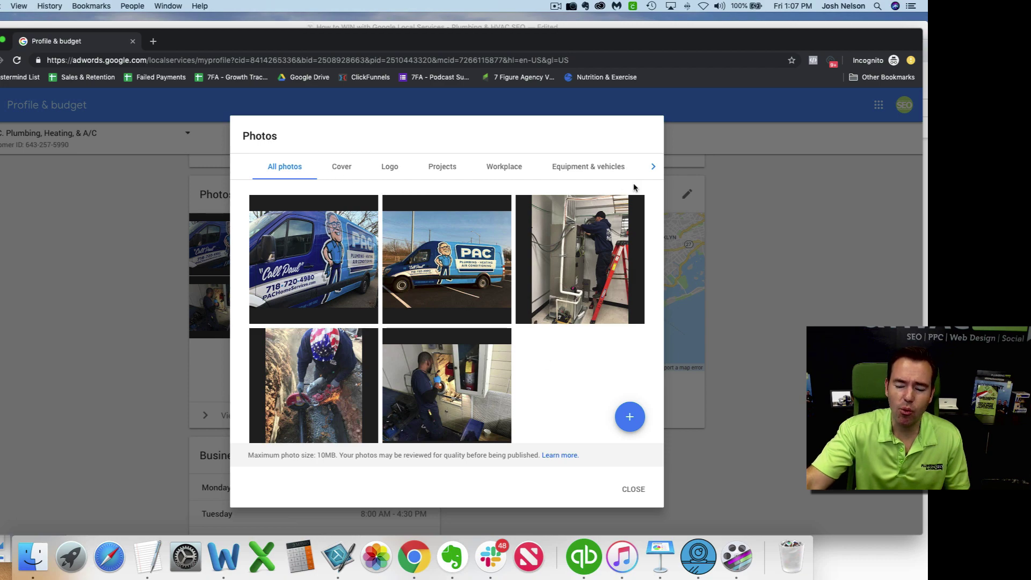
click(807, 235)
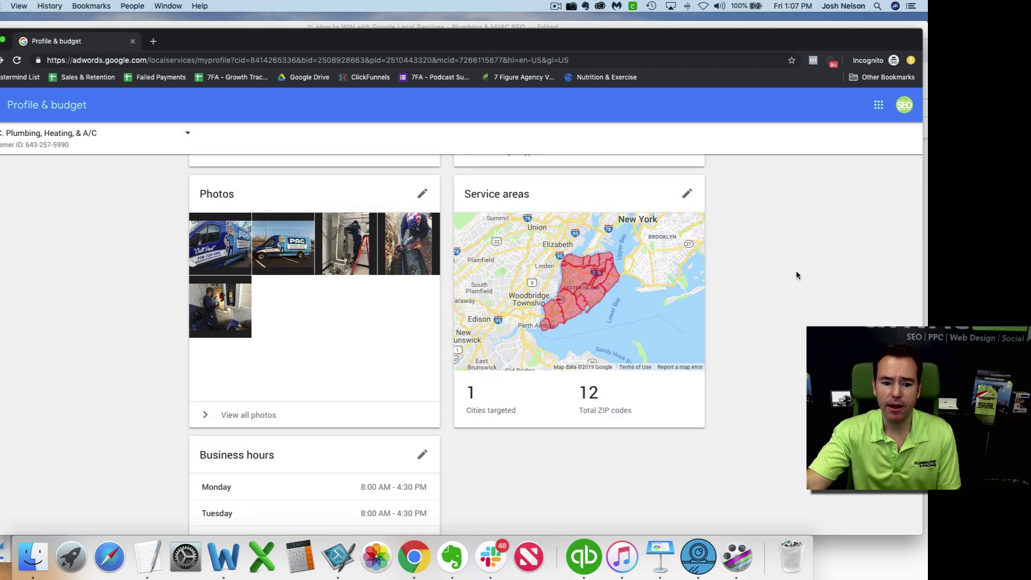
- Open the Budget card's settings, showing the $100 average weekly budget and 4 target leads
scroll(796, 275, down, 3)
scroll(797, 275, up, 6)
scroll(797, 274, up, 5)
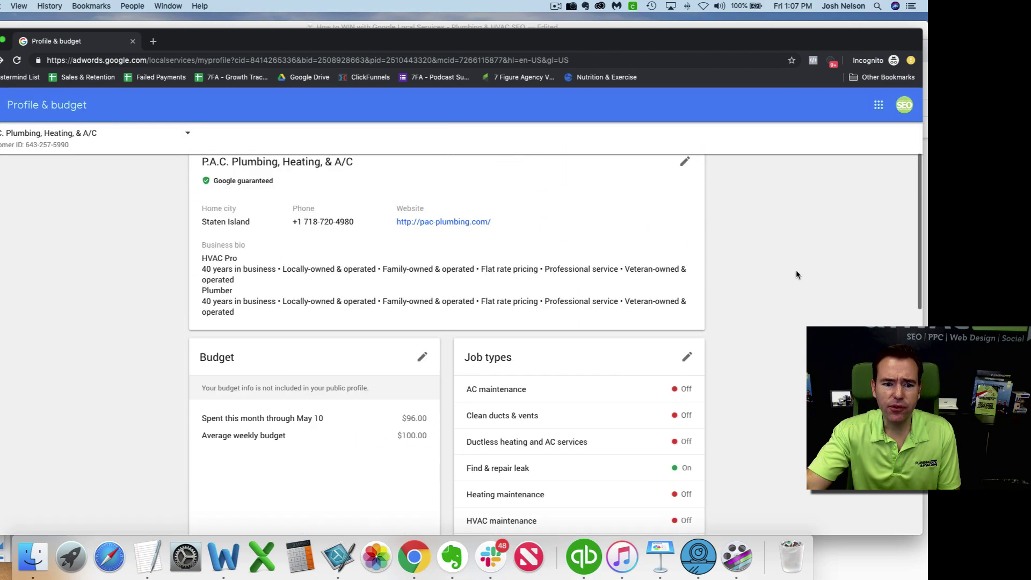
scroll(797, 273, down, 3)
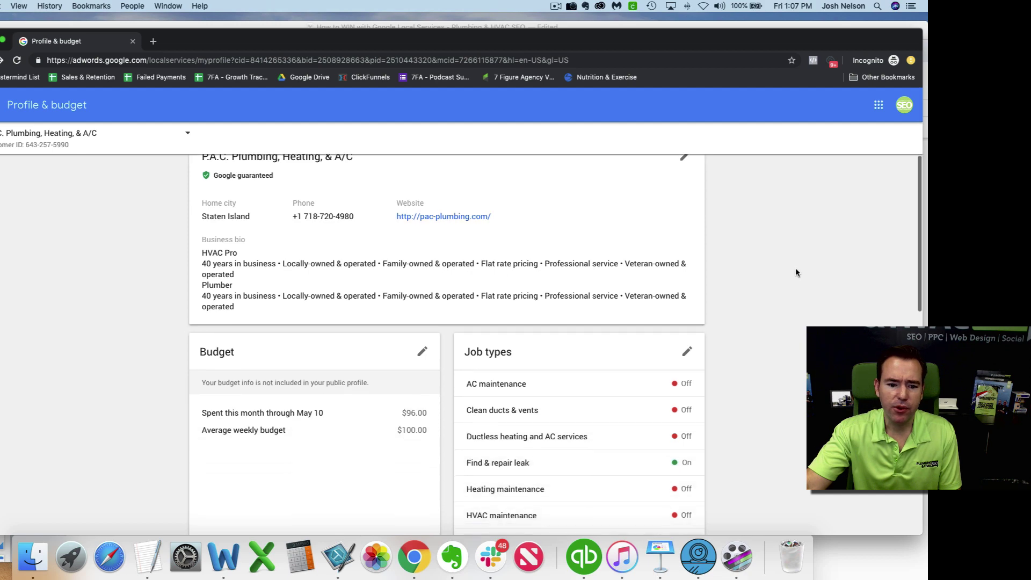
click(419, 352)
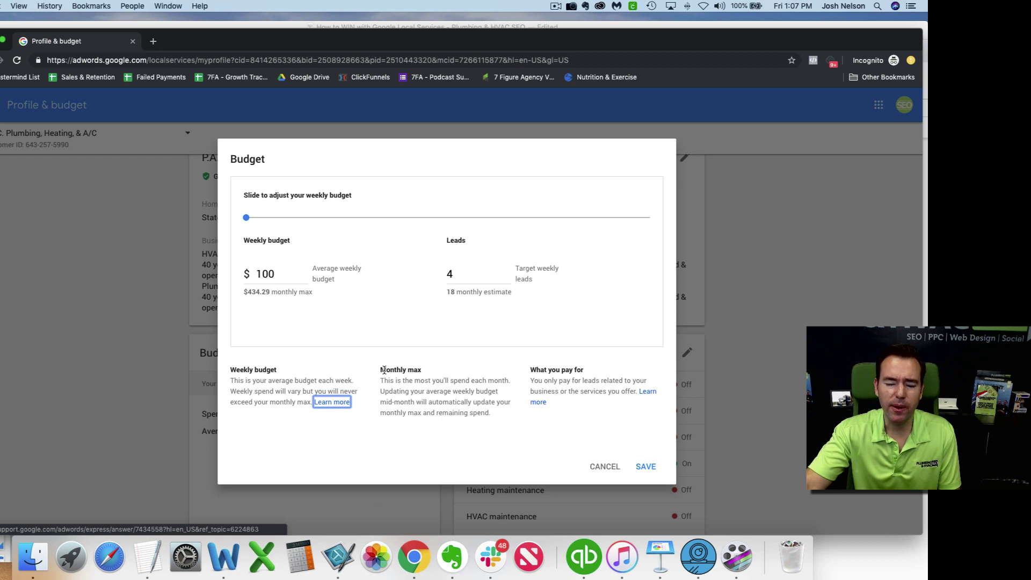
- Drag the weekly budget slider higher to preview leads, then cancel to keep $100
click(288, 275)
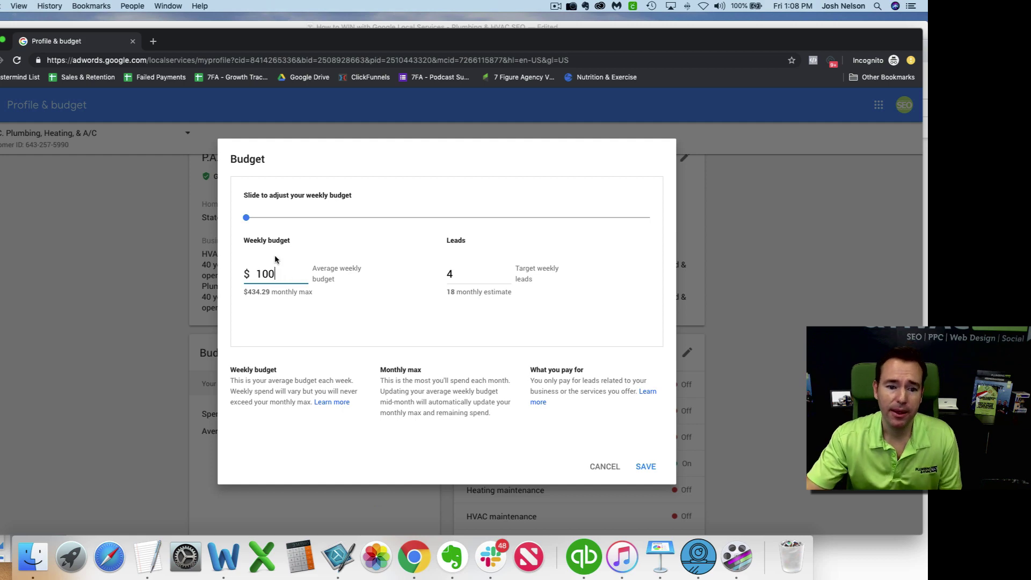
drag(243, 218, 437, 223)
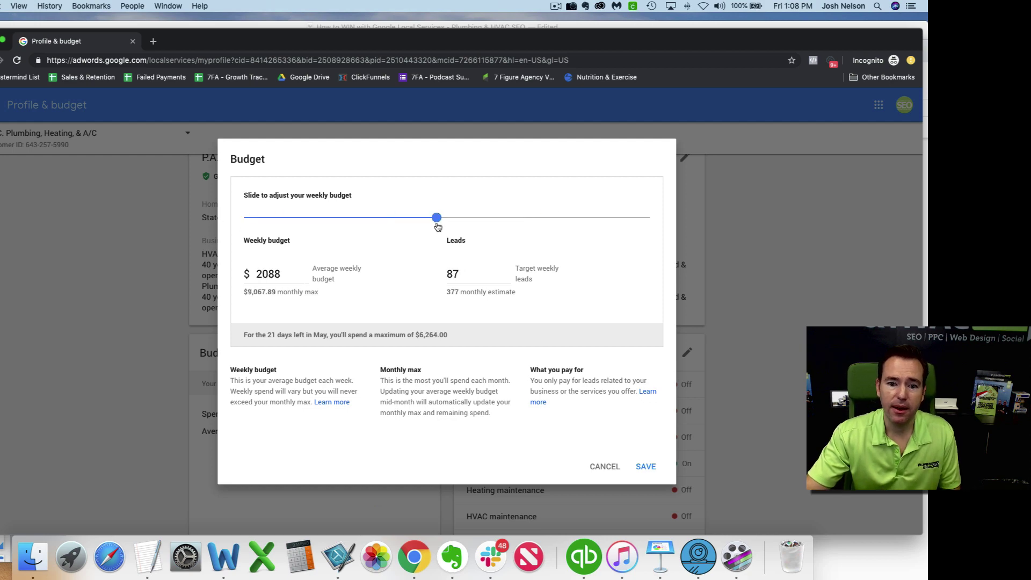
click(599, 468)
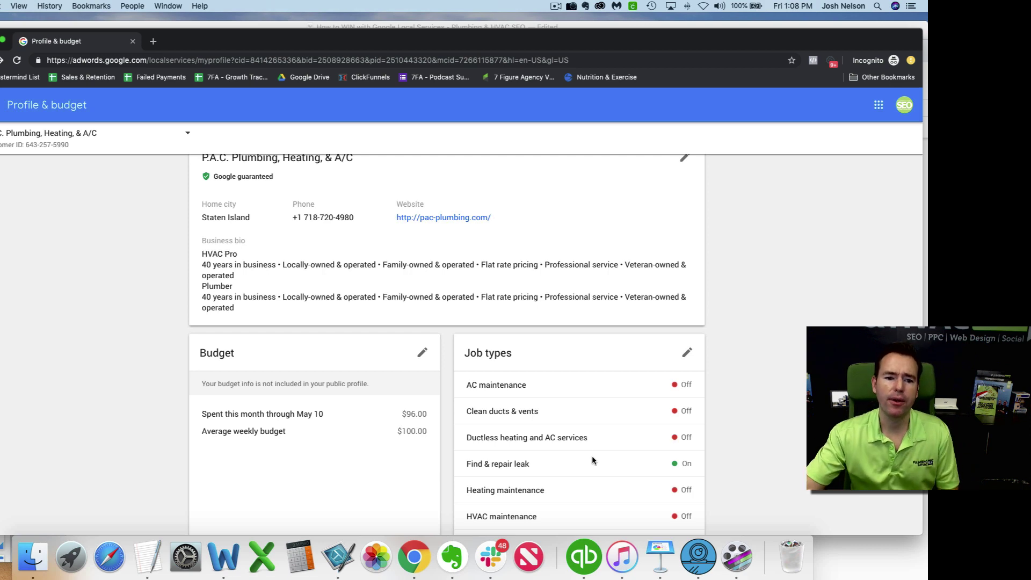
scroll(595, 464, up, 2)
scroll(600, 414, up, 1)
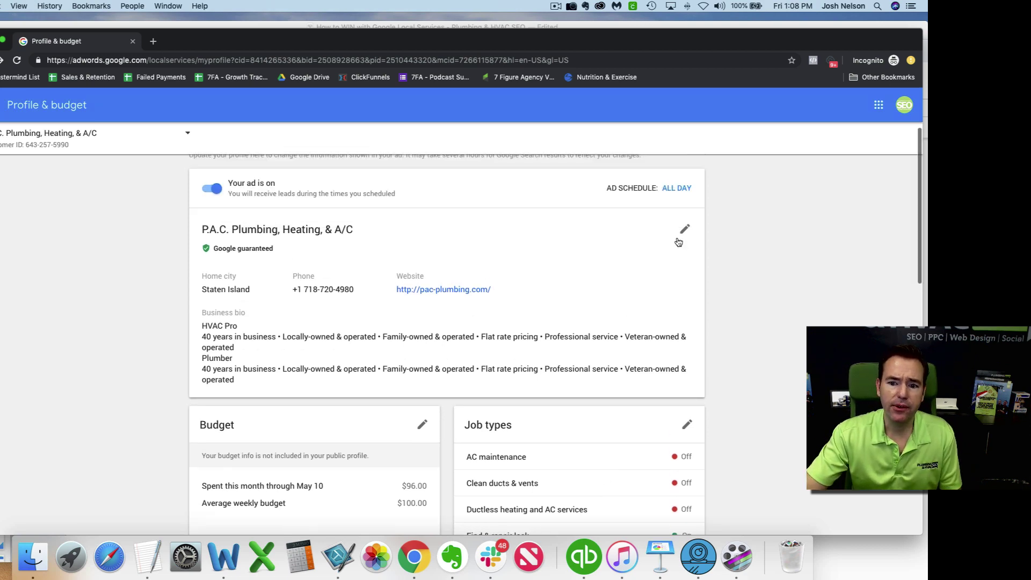
- Check the Plumber and HVAC Pro highlights (6 of 6 chosen) and cancel the editor unchanged
click(684, 230)
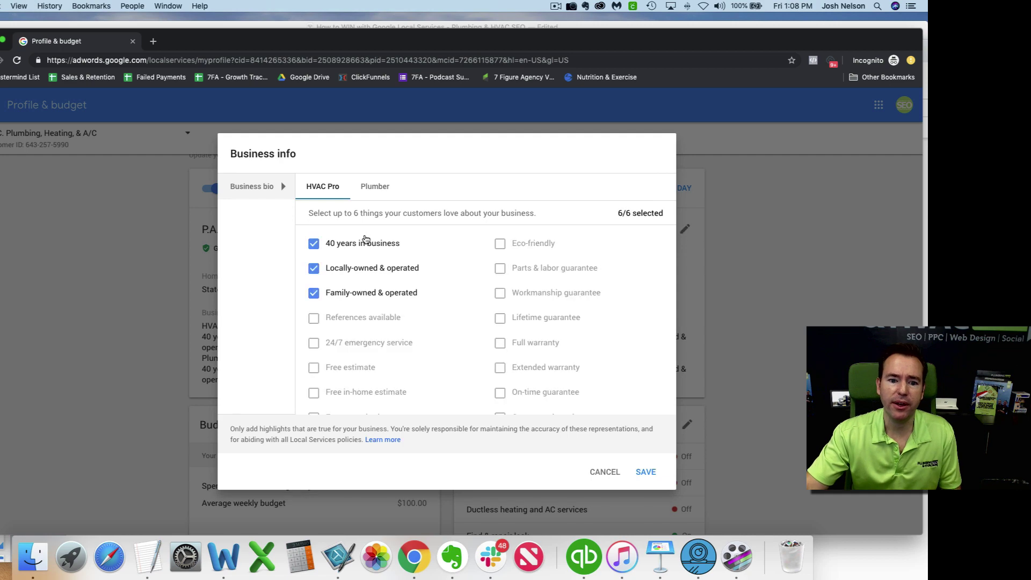
click(397, 186)
click(323, 186)
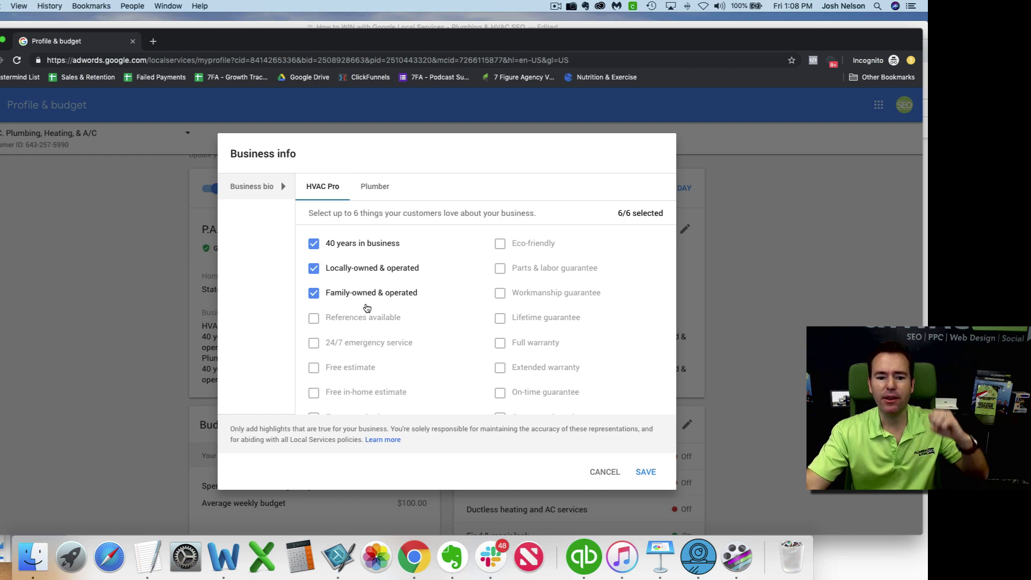
scroll(367, 307, down, 2)
scroll(550, 337, down, 5)
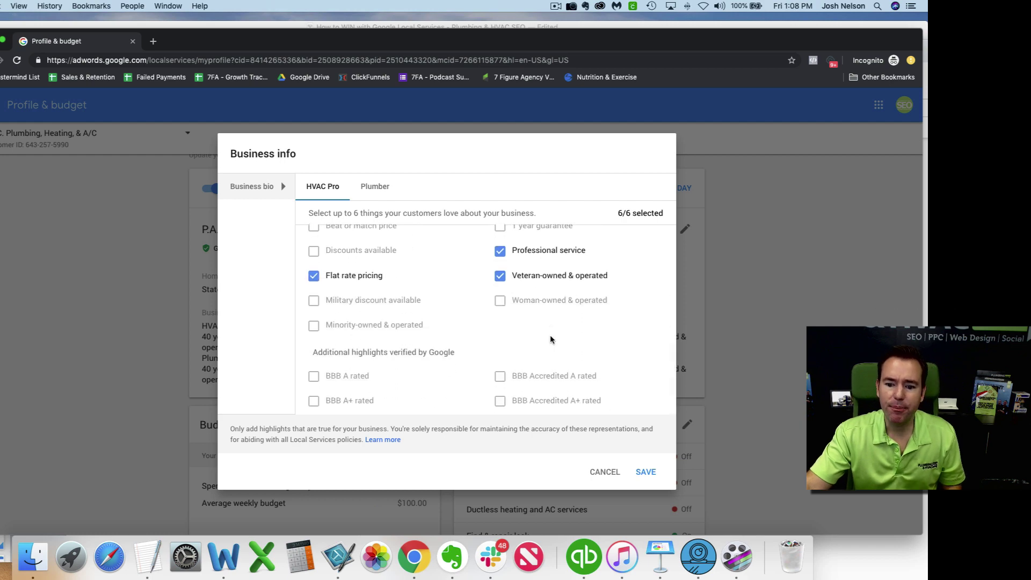
click(605, 472)
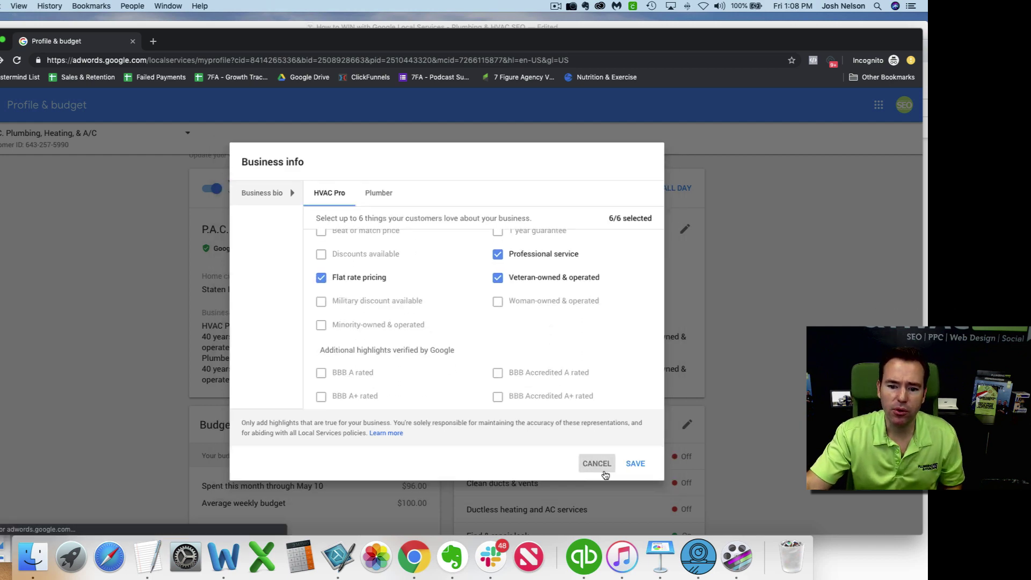
scroll(484, 329, down, 5)
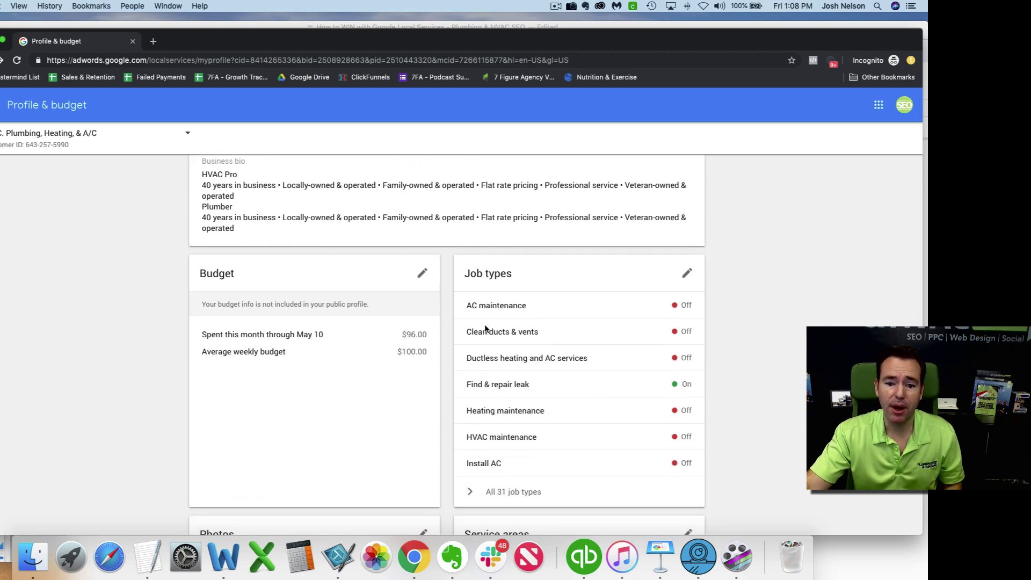
scroll(485, 329, down, 1)
- Compare the Plumber and HVAC Pro lists in the Job types dialog, then cancel without saving
click(686, 253)
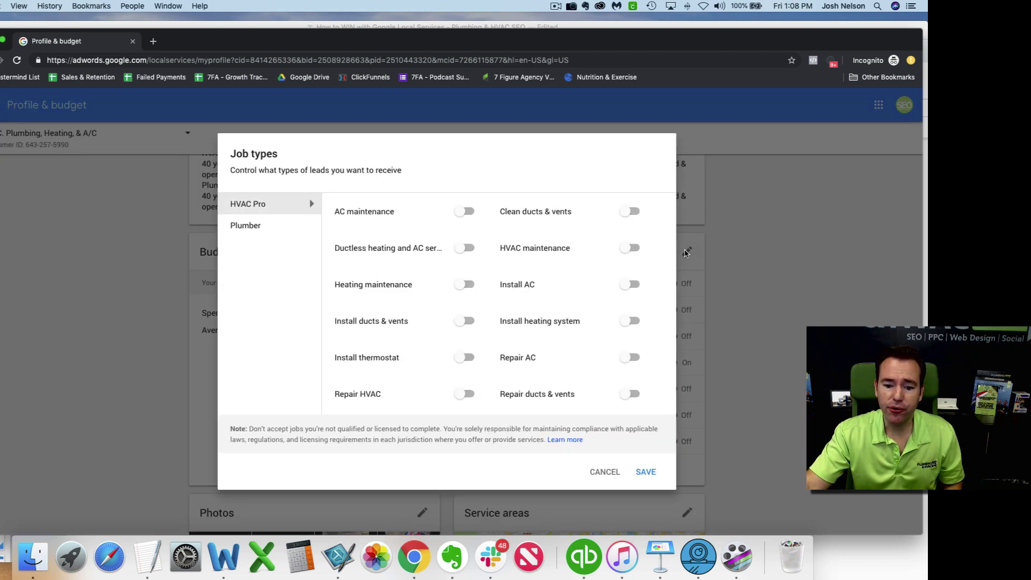
click(265, 225)
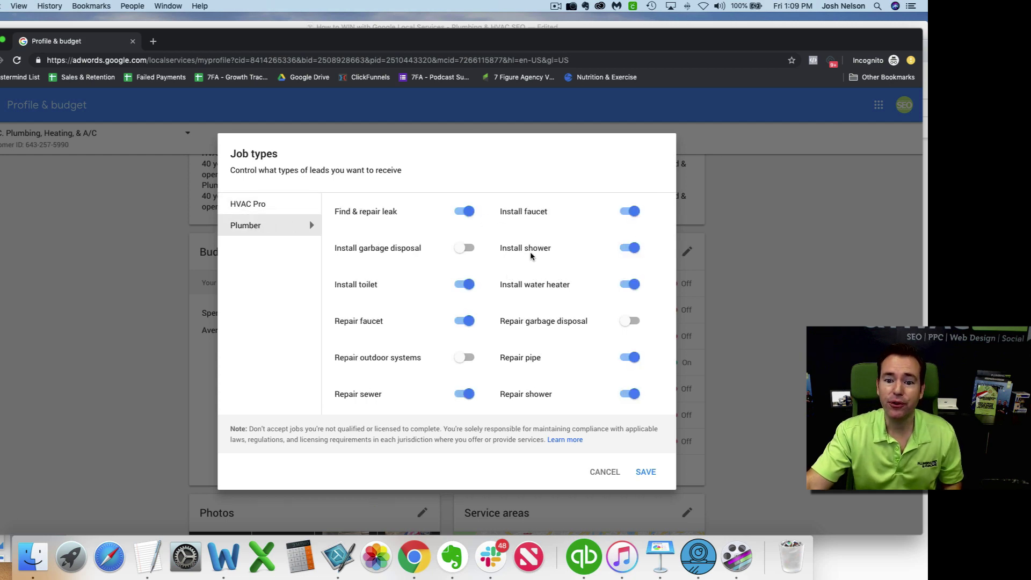
scroll(531, 256, down, 3)
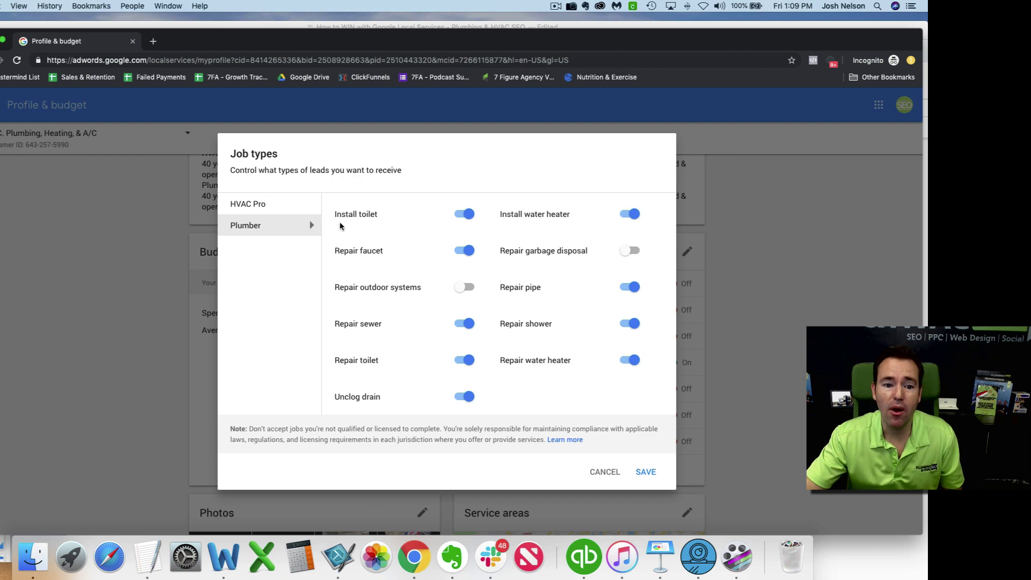
click(268, 203)
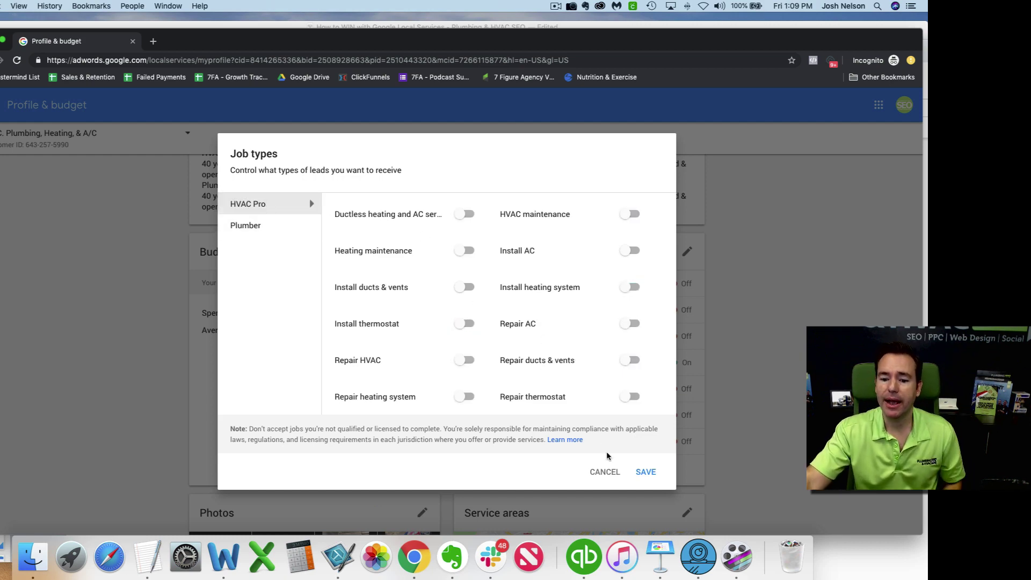
click(604, 472)
scroll(774, 350, down, 3)
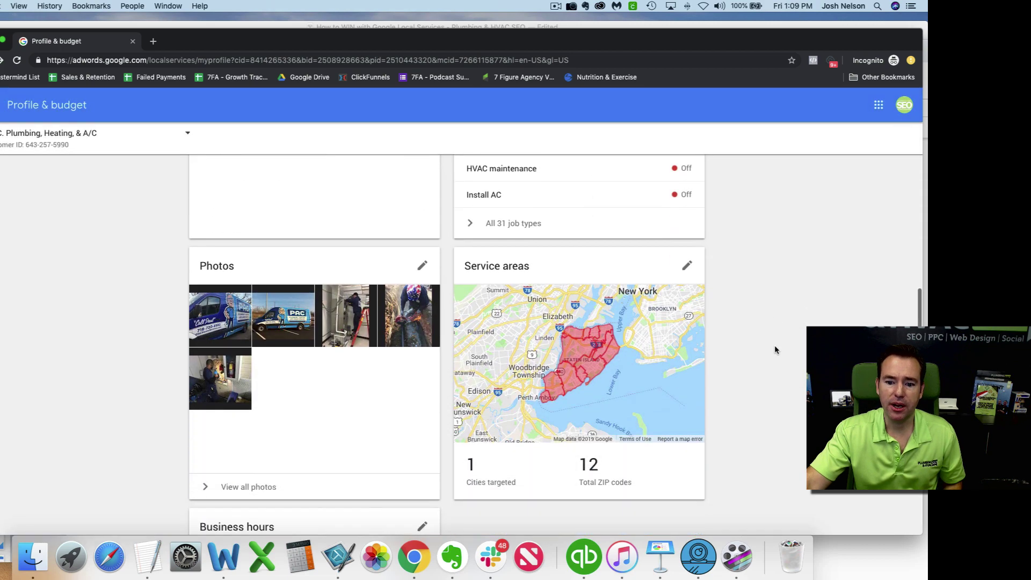
scroll(775, 350, down, 3)
scroll(777, 350, down, 2)
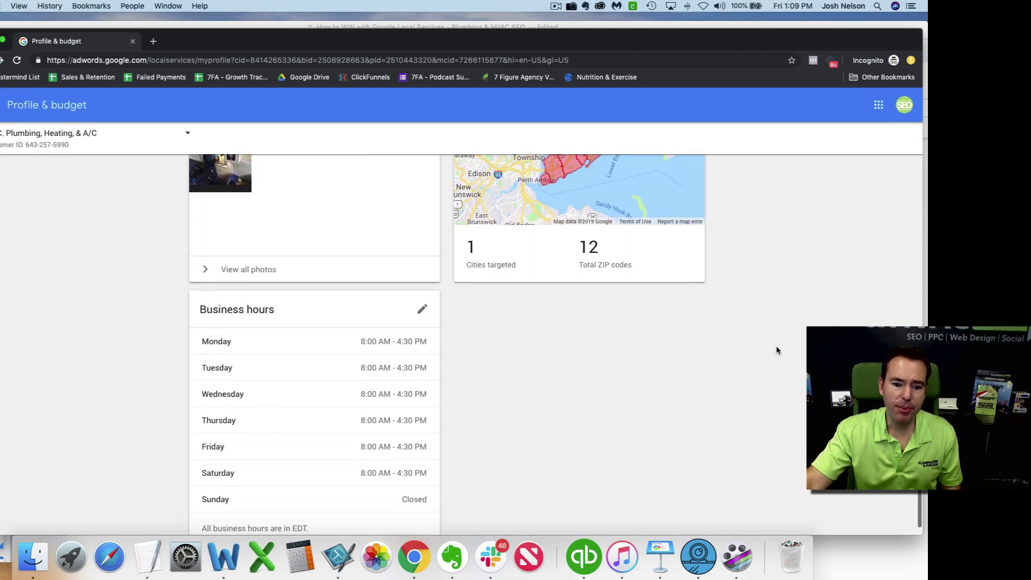
scroll(777, 350, up, 8)
scroll(776, 349, up, 3)
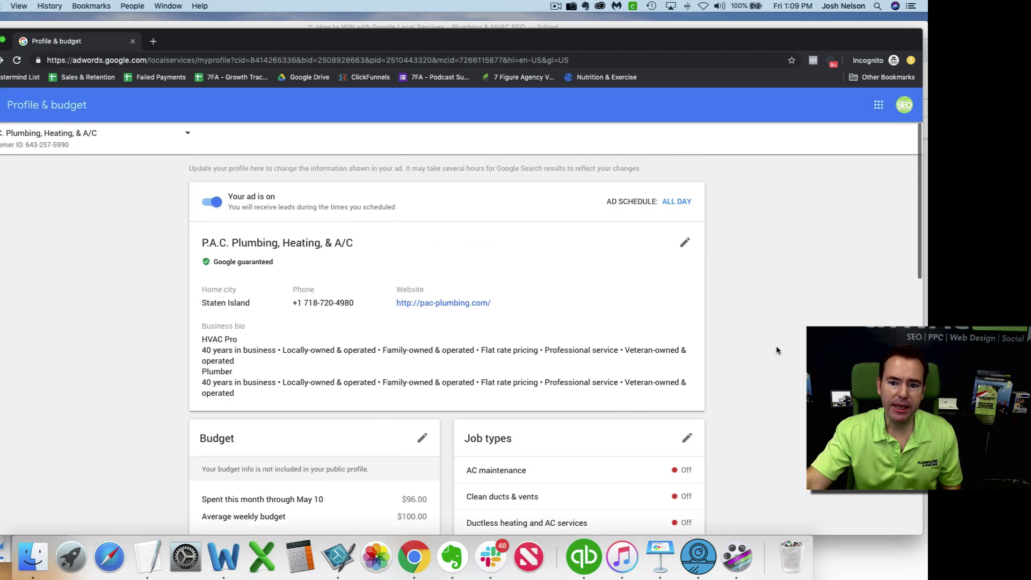
scroll(776, 349, down, 8)
click(688, 228)
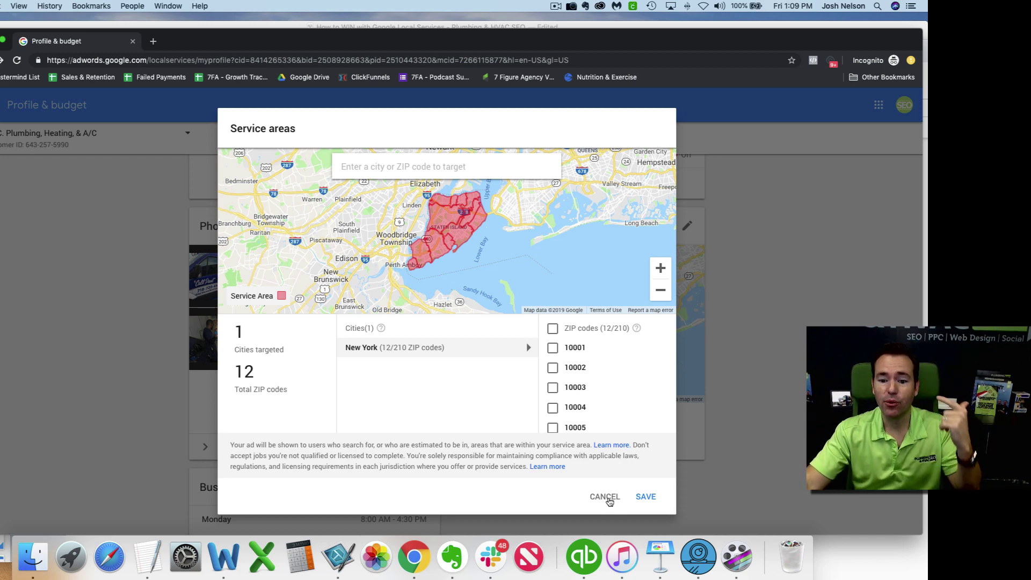
click(606, 497)
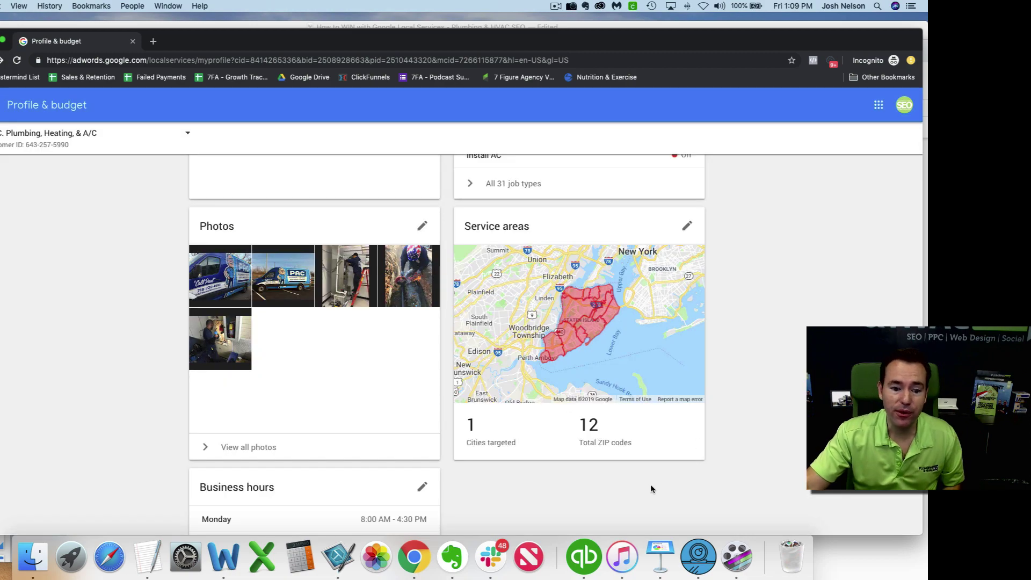
scroll(731, 391, down, 3)
scroll(519, 405, up, 10)
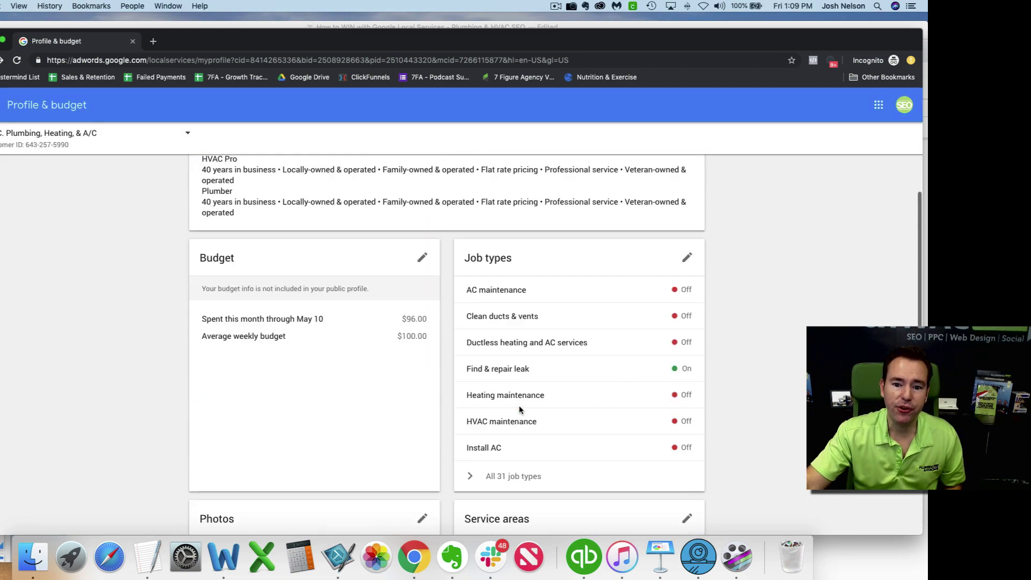
click(678, 203)
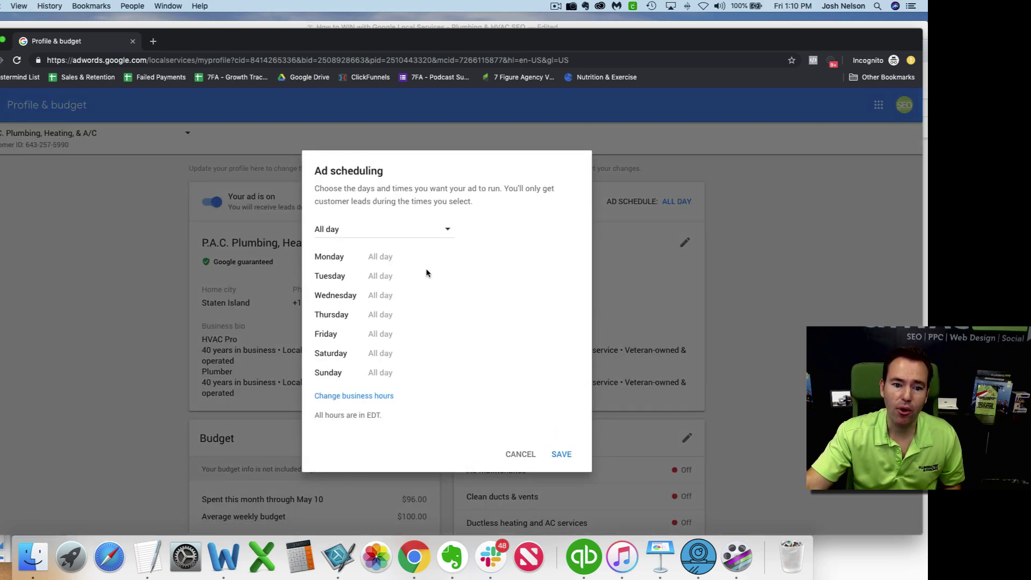
click(443, 231)
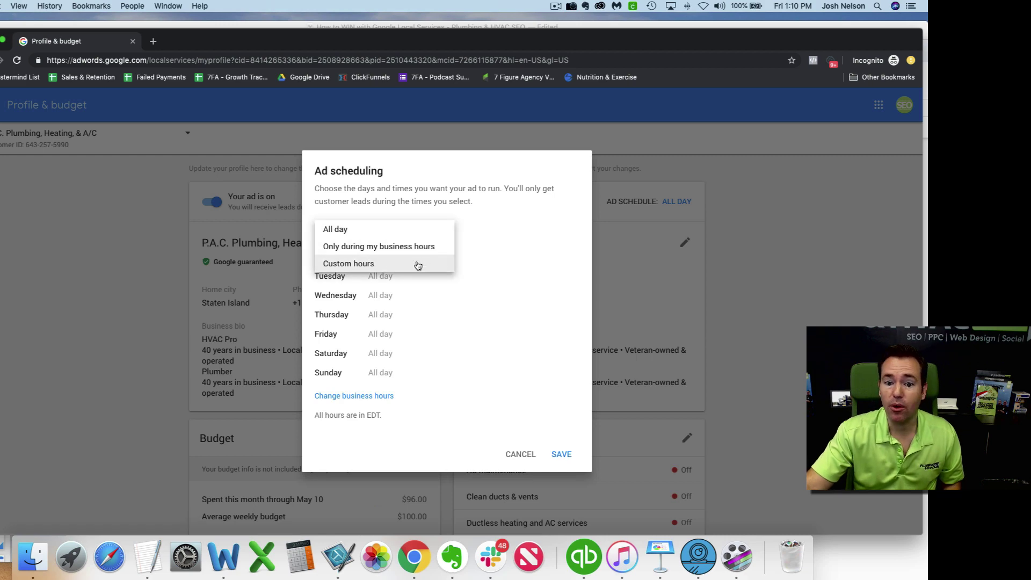
click(521, 455)
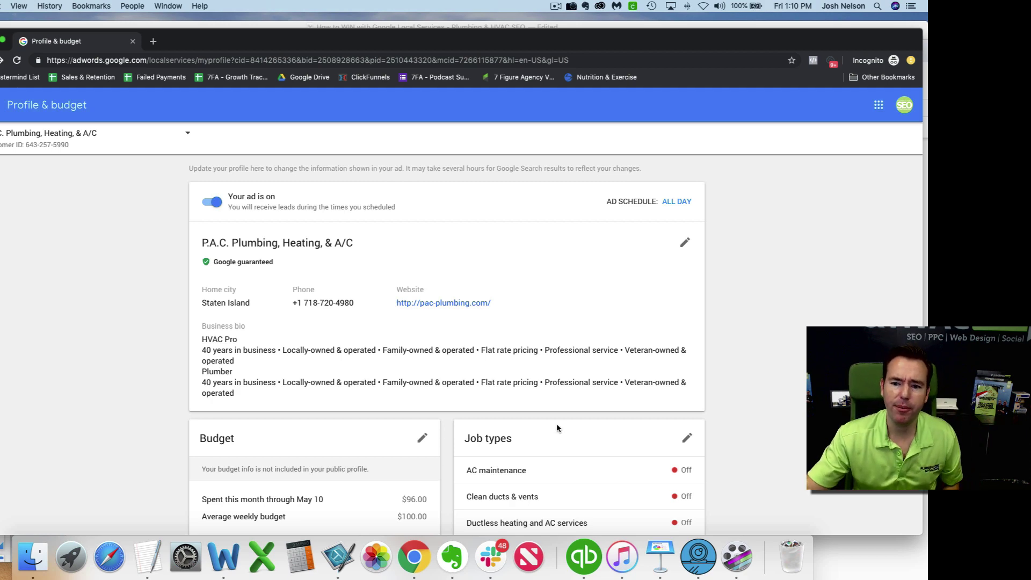
- Scroll through the Profile & budget page, then switch to the Keynote presentation
scroll(746, 290, down, 1)
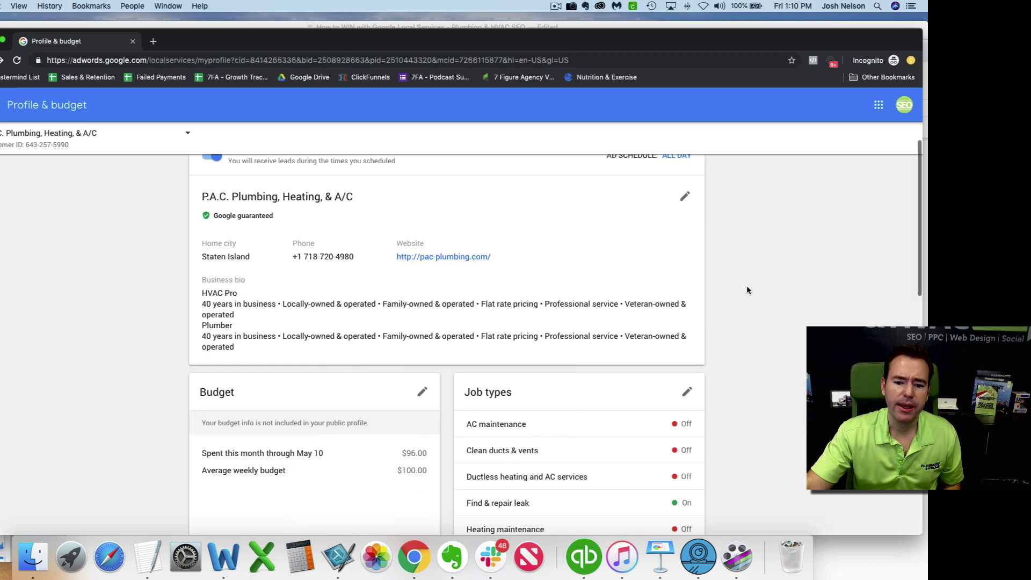
scroll(747, 290, down, 10)
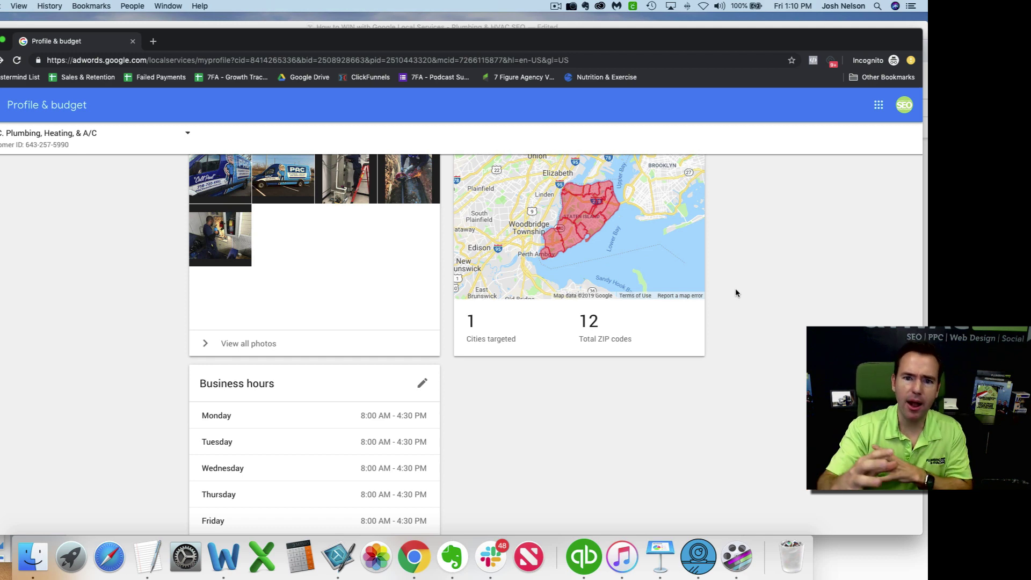
scroll(736, 292, down, 3)
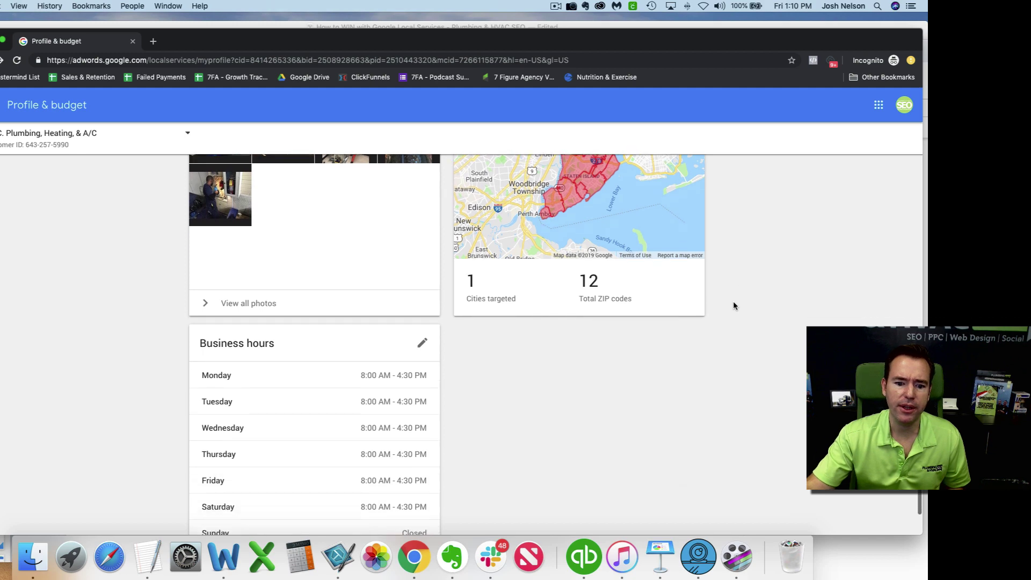
scroll(730, 308, down, 1)
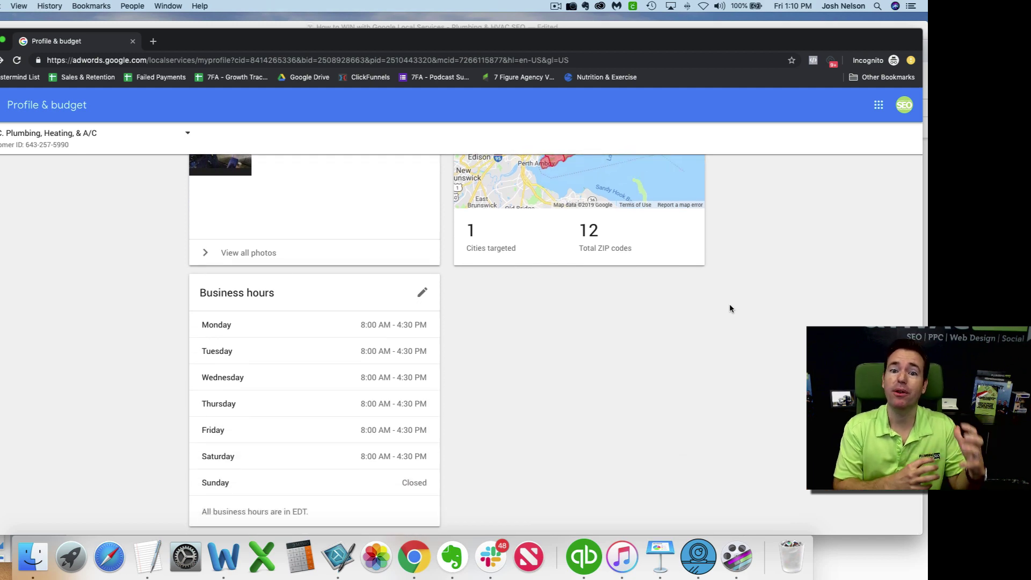
scroll(730, 305, up, 10)
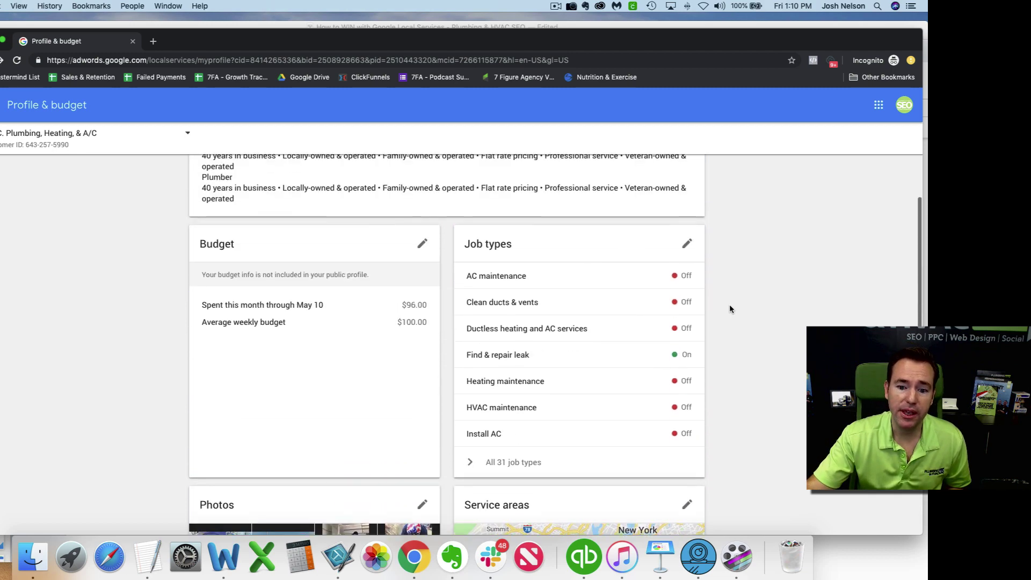
scroll(729, 310, up, 2)
scroll(728, 311, down, 3)
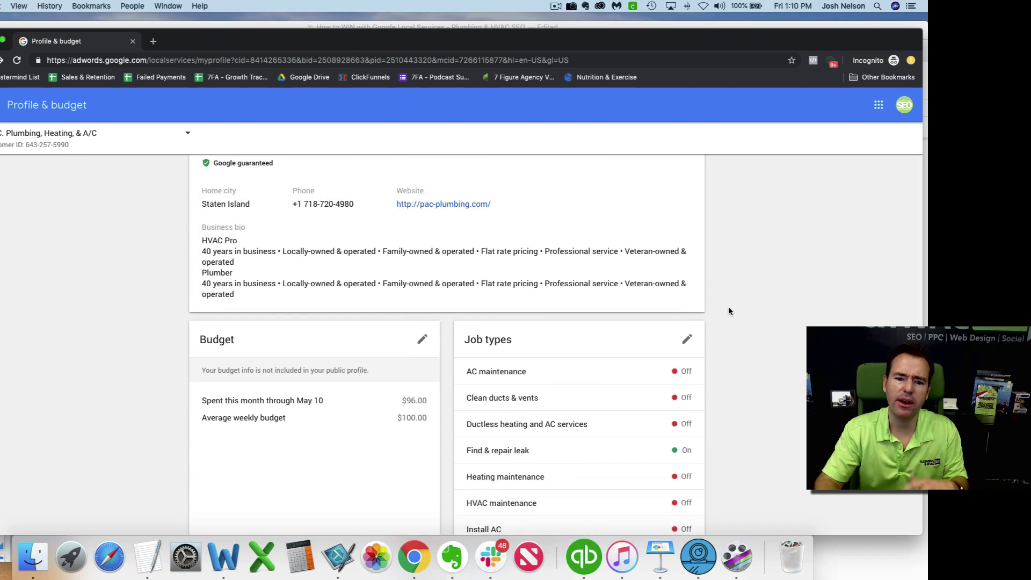
scroll(729, 309, up, 4)
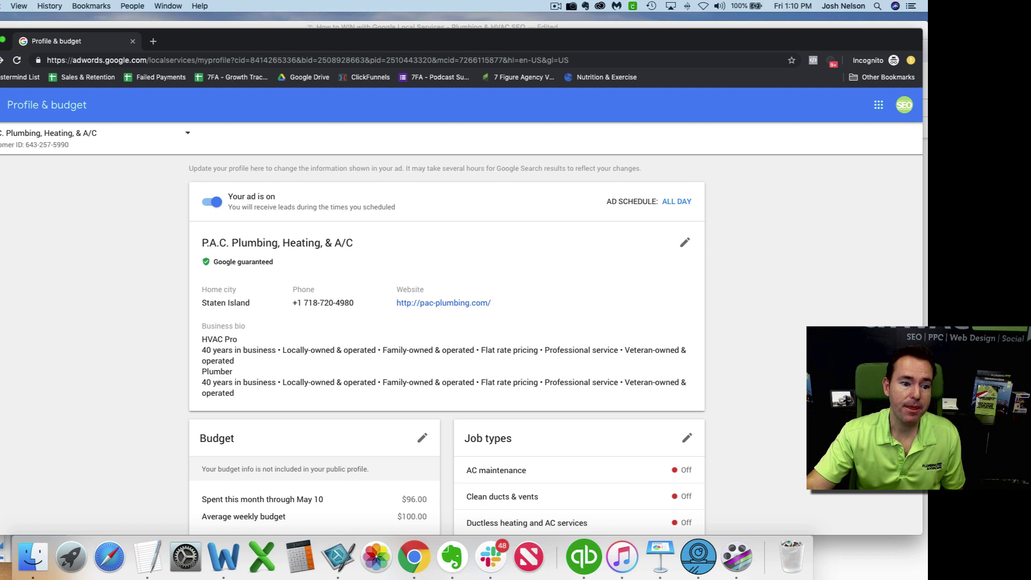
key(super+Tab)
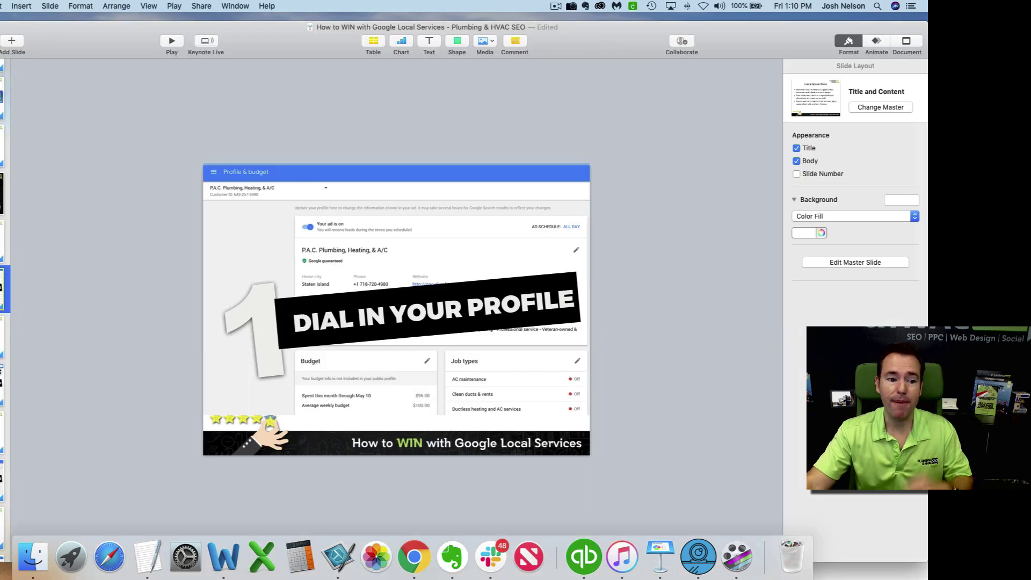
- Advance two slides to 'Mark Your Jobs As Booked', then return to the Profile & budget page in Chrome
key(Down)
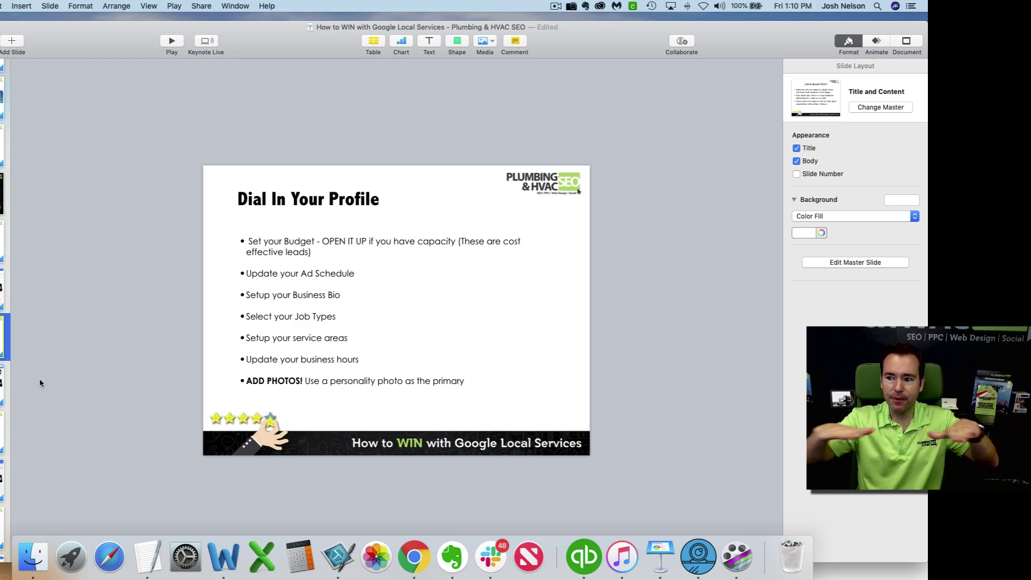
key(Down)
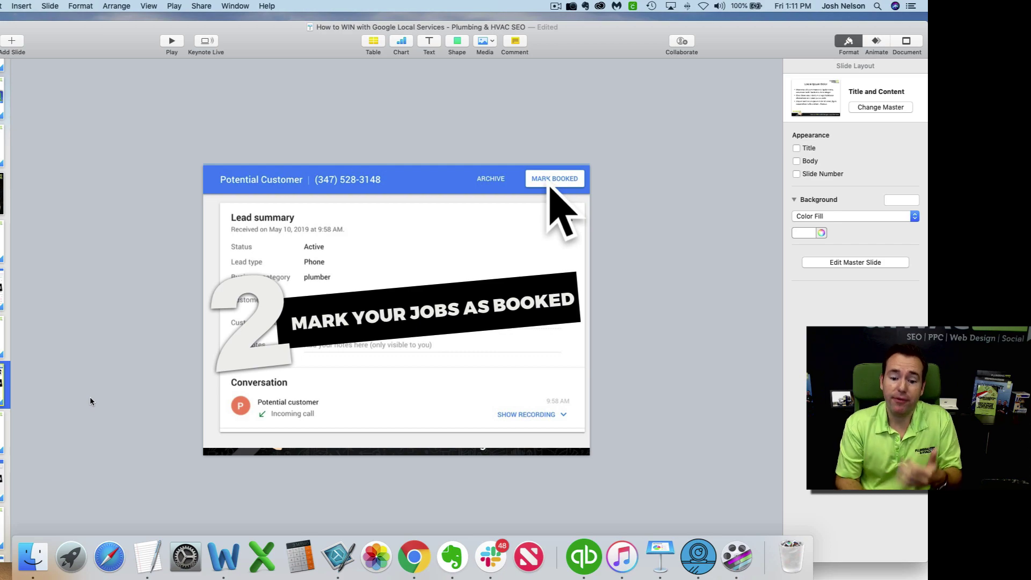
click(414, 556)
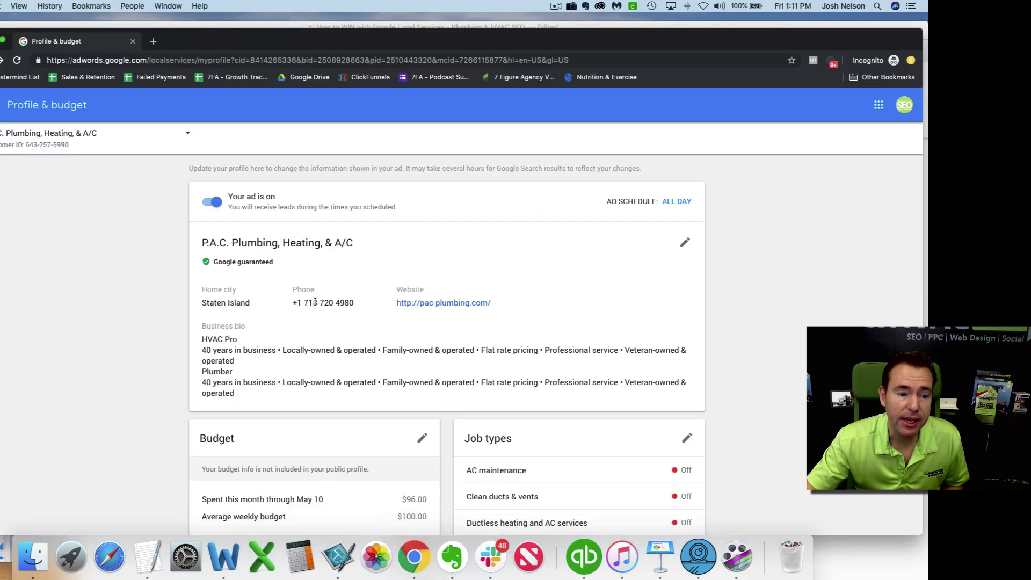
key(ctrl+Up)
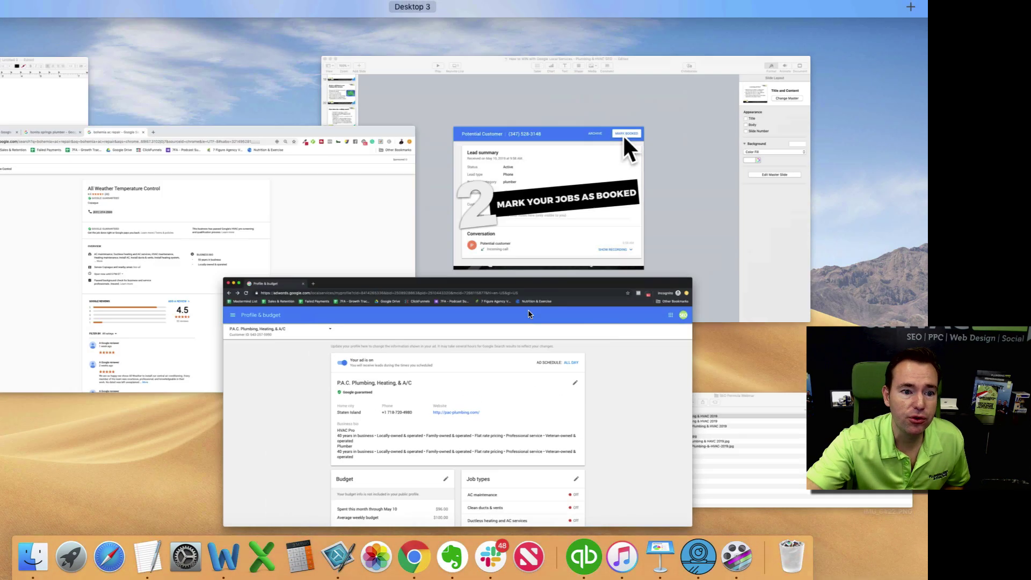
click(109, 304)
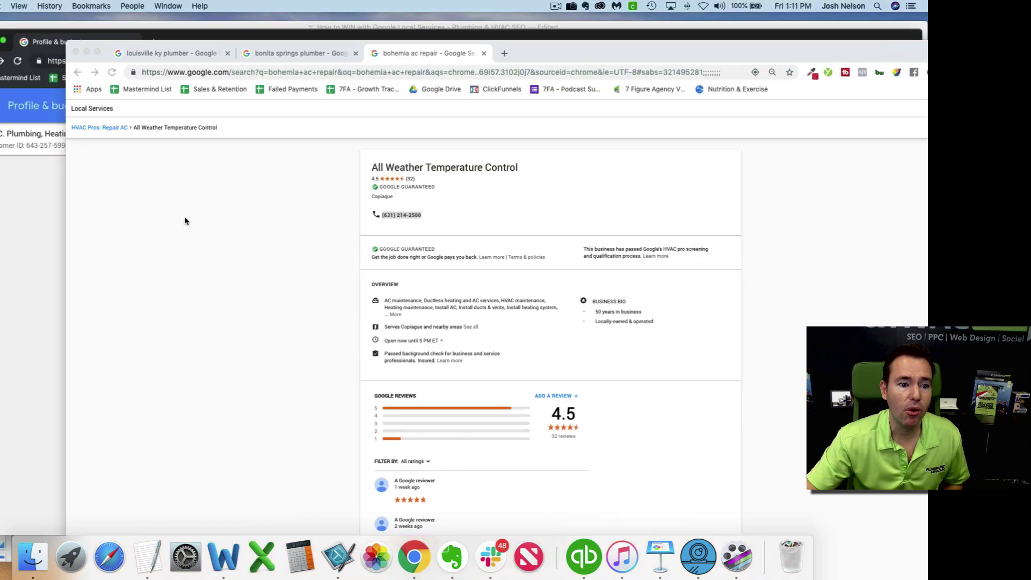
click(185, 54)
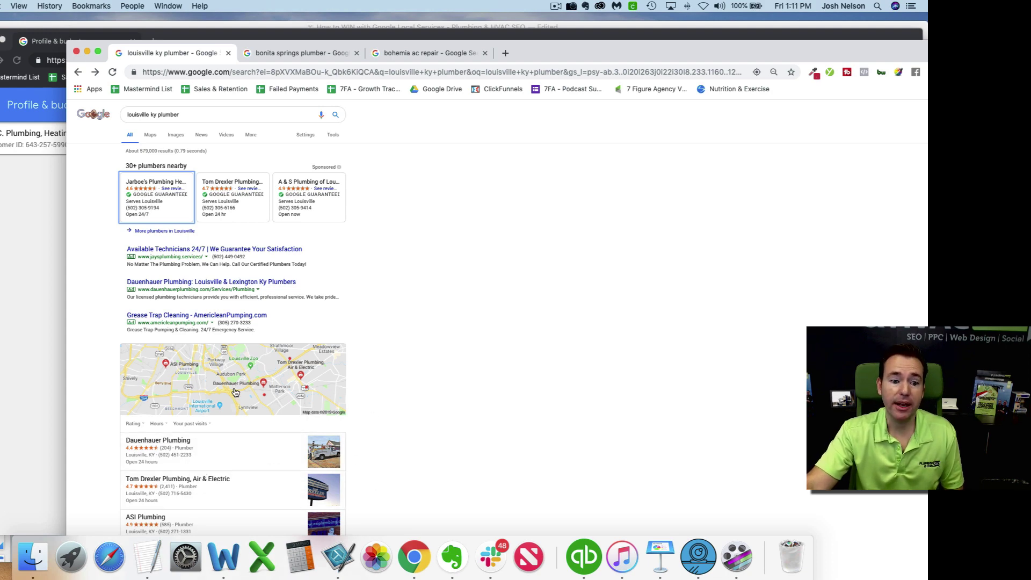
click(254, 186)
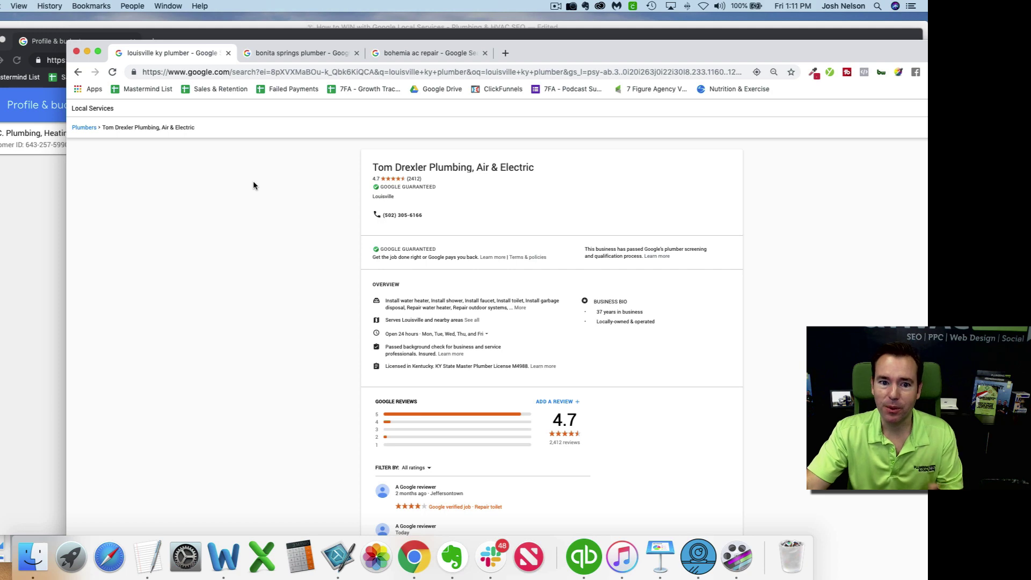
click(31, 189)
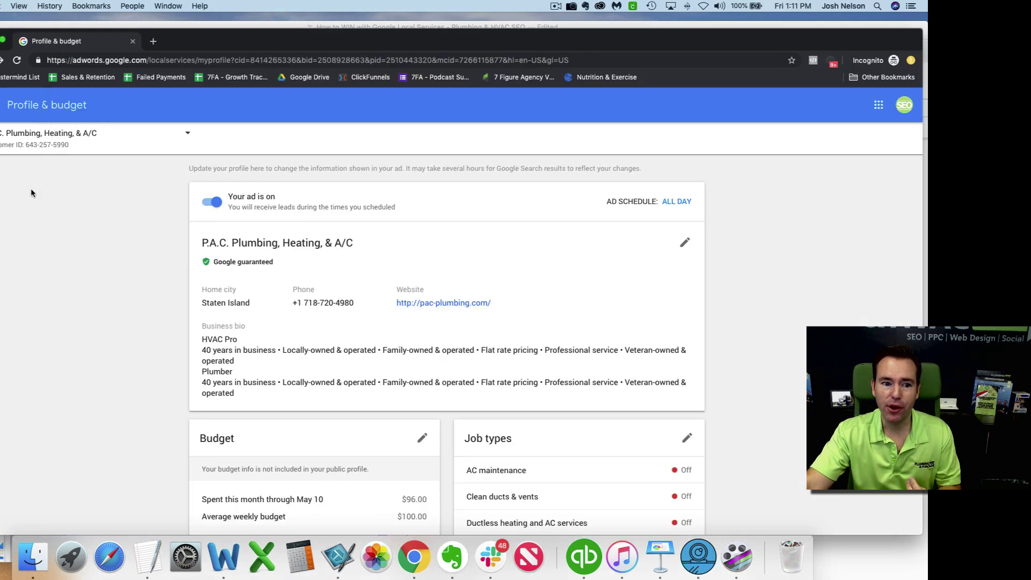
- Go to the Lead Inbox, open the first of the 4 active leads, and reveal its call recording
click(8, 112)
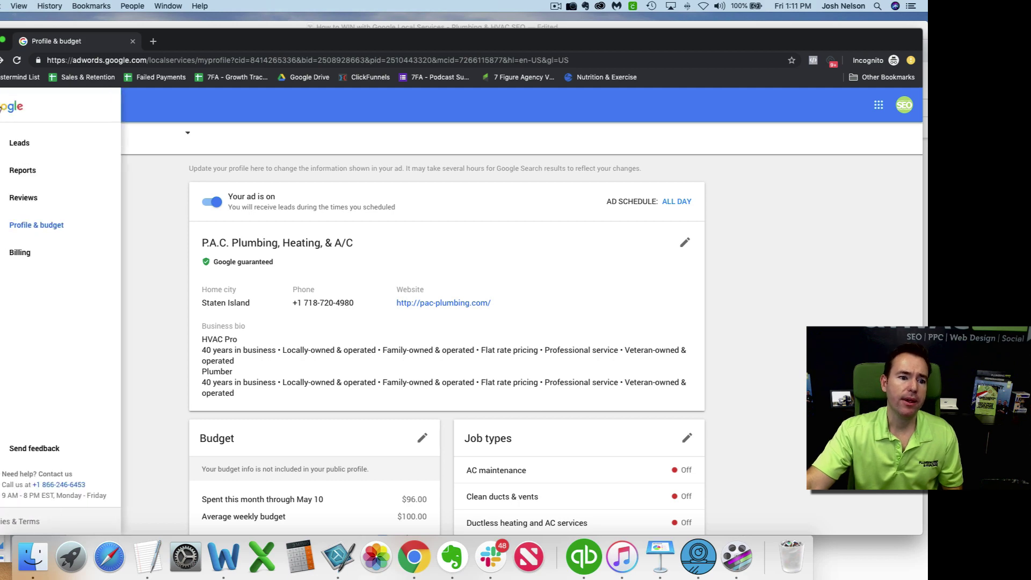
click(19, 141)
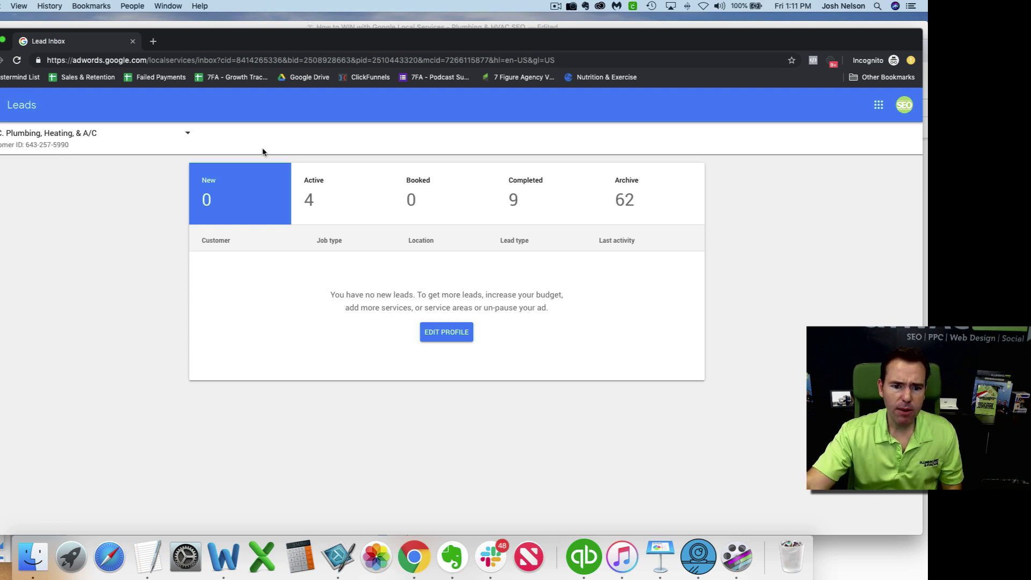
click(325, 189)
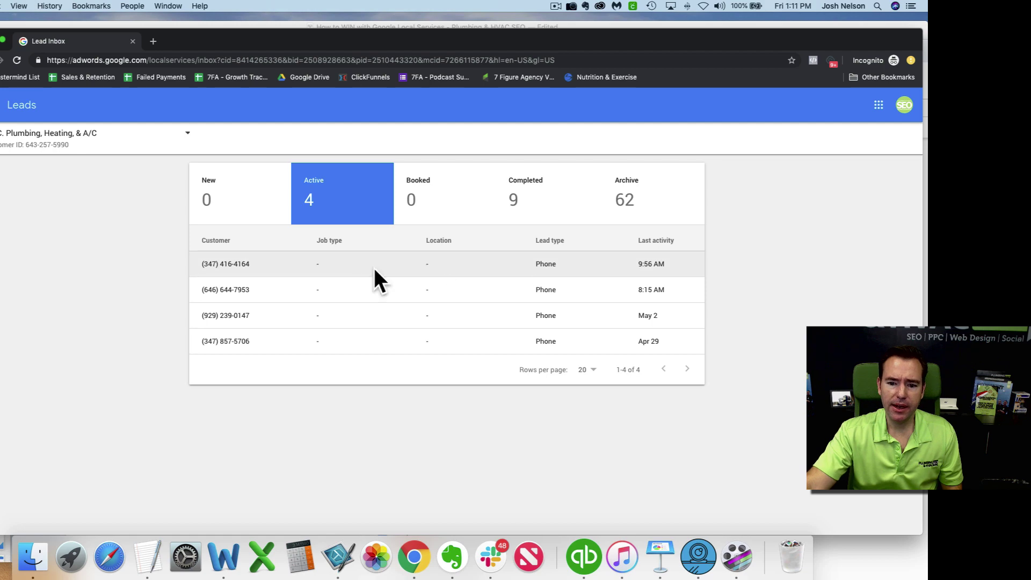
click(232, 274)
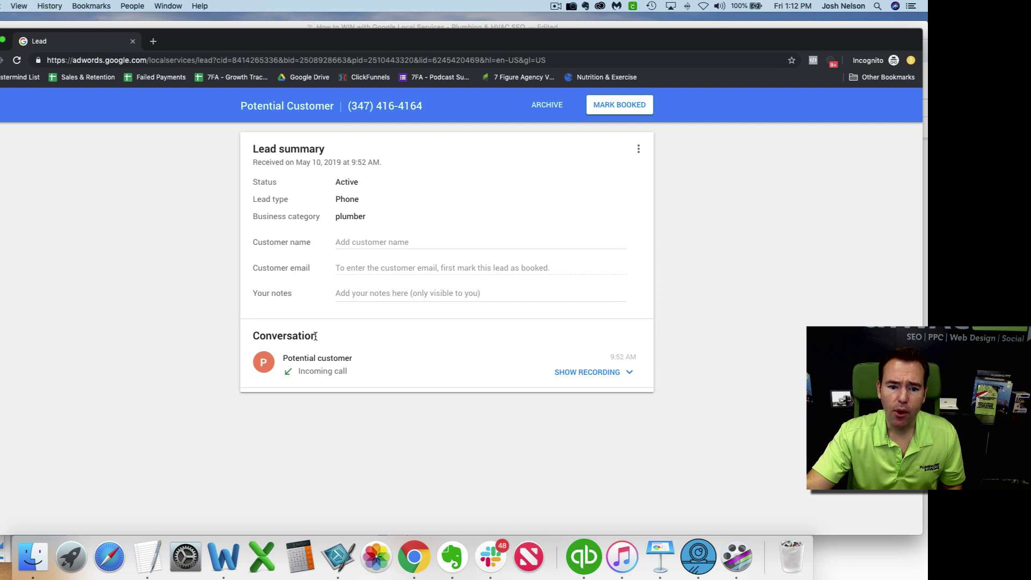
click(574, 372)
- Play the call recording, skip ahead, and pause it
click(322, 411)
click(389, 410)
click(322, 410)
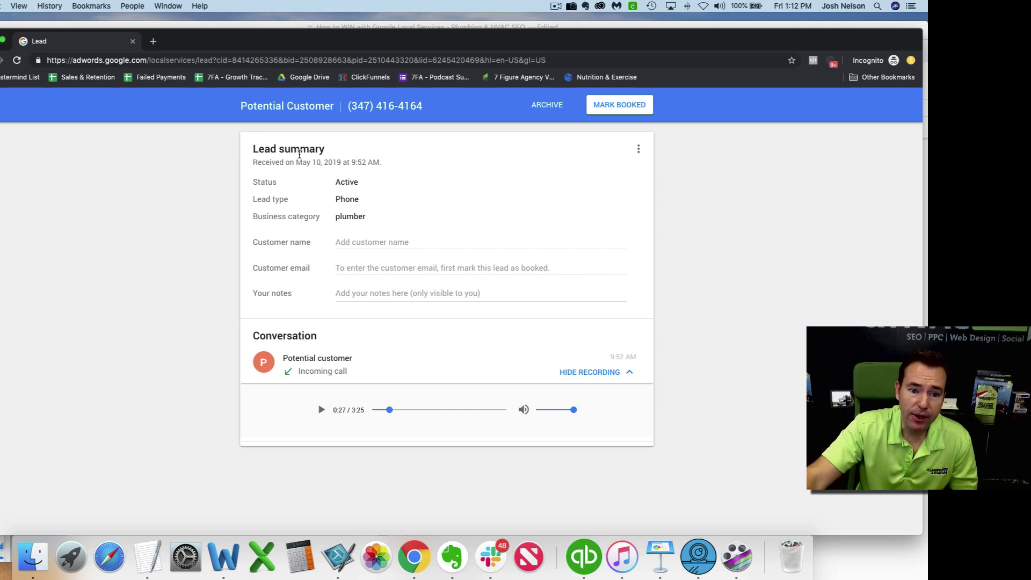
- Try the customer name and private note fields, then bring up the Mark your lead booked dialog
click(367, 243)
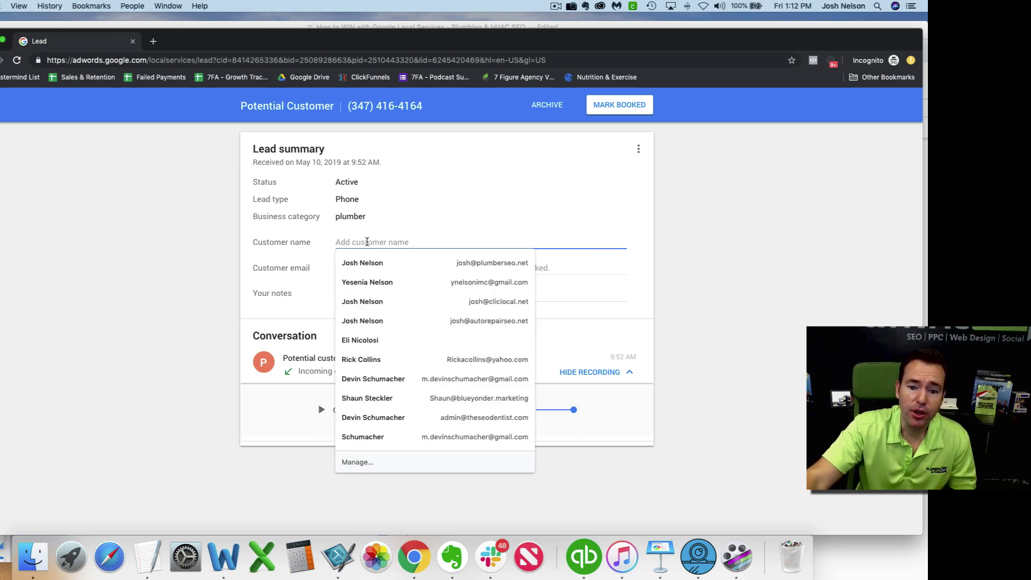
click(279, 264)
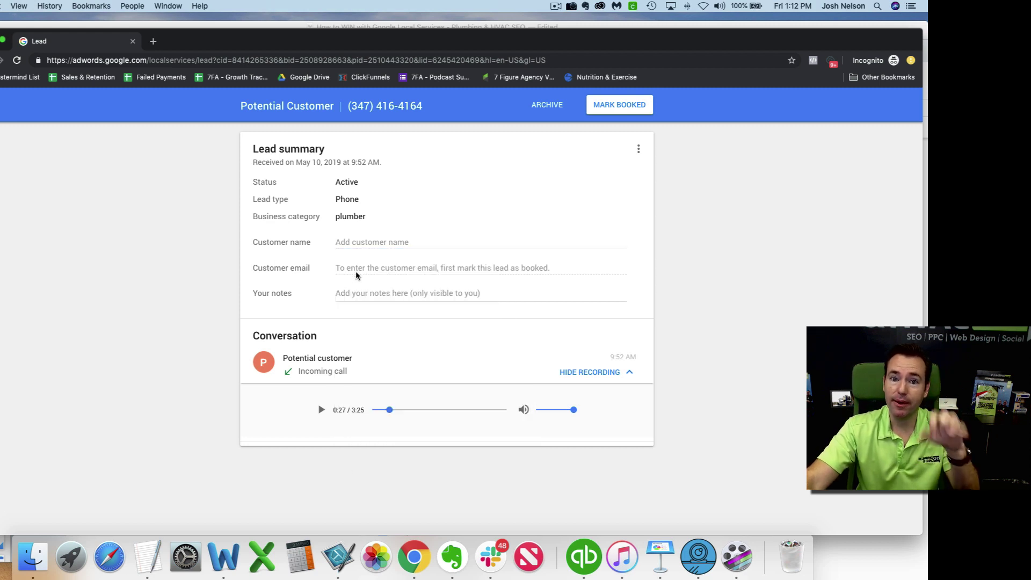
click(364, 291)
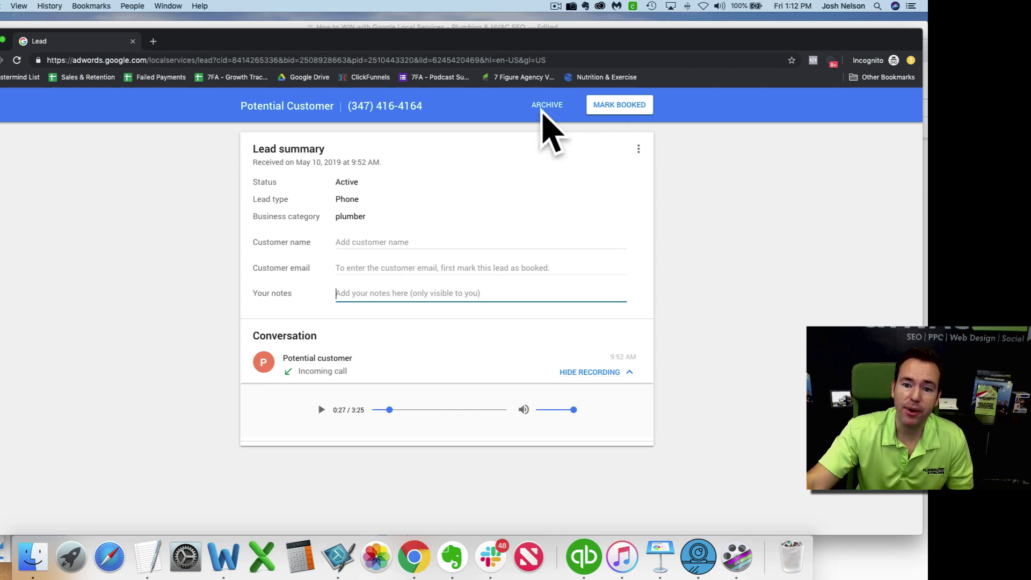
click(621, 105)
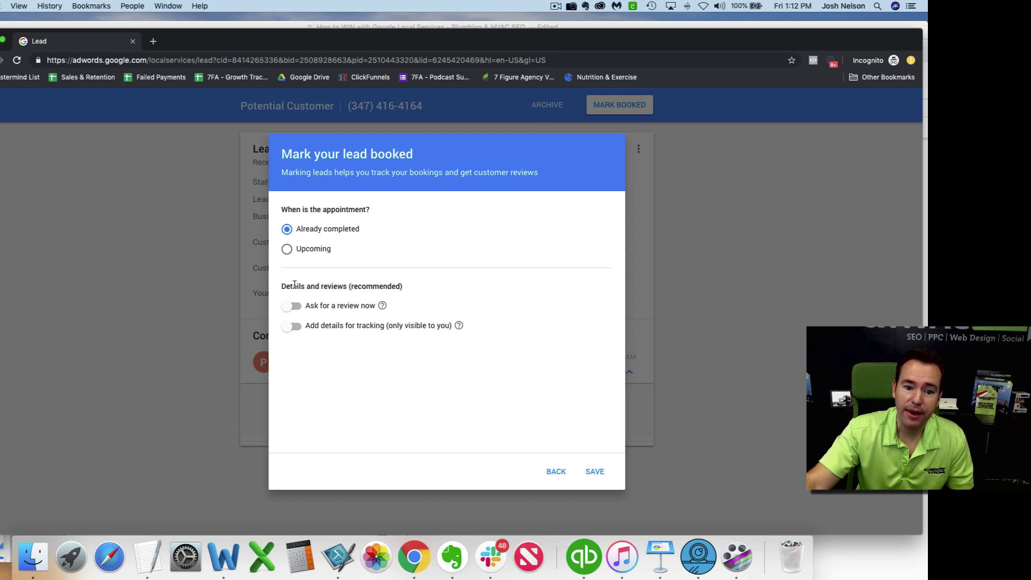
- Select Upcoming for the appointment, then back out of the dialog without saving
click(287, 250)
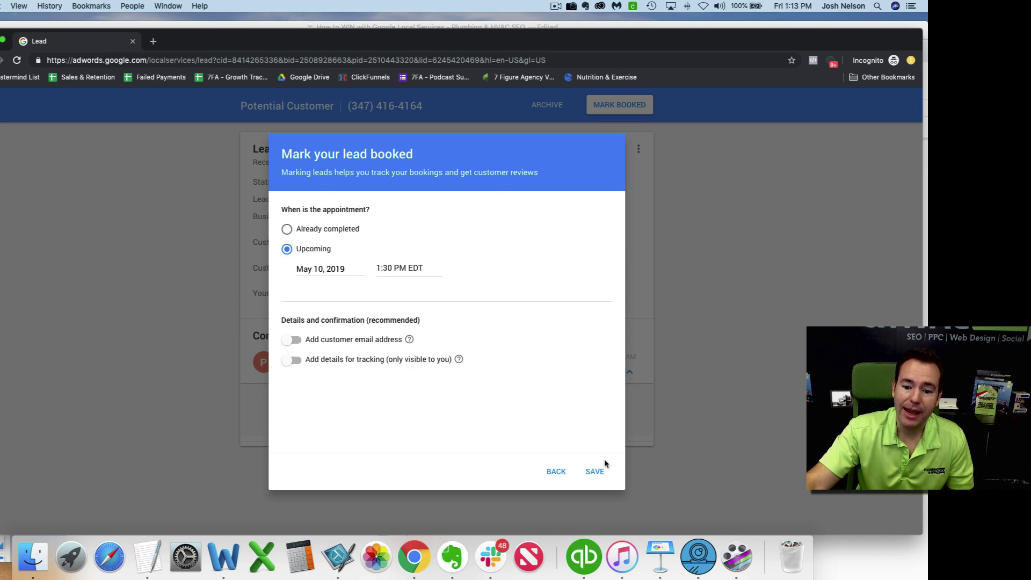
click(556, 471)
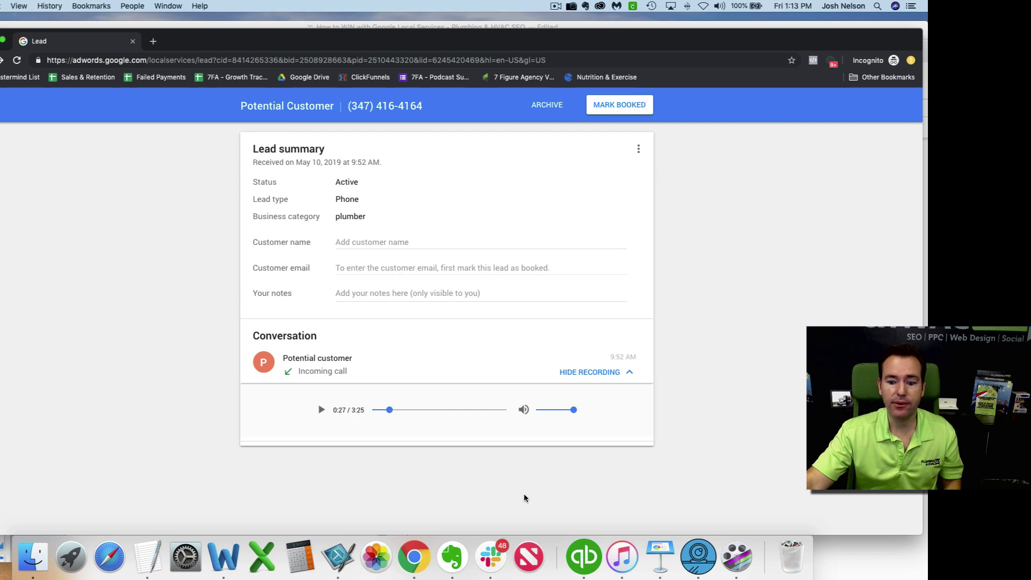
click(660, 556)
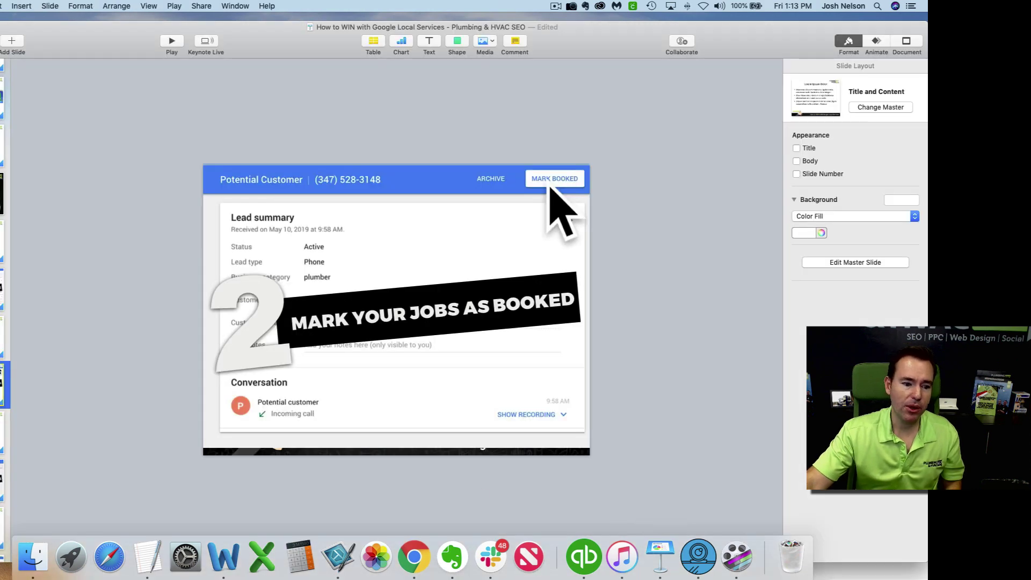
click(5, 432)
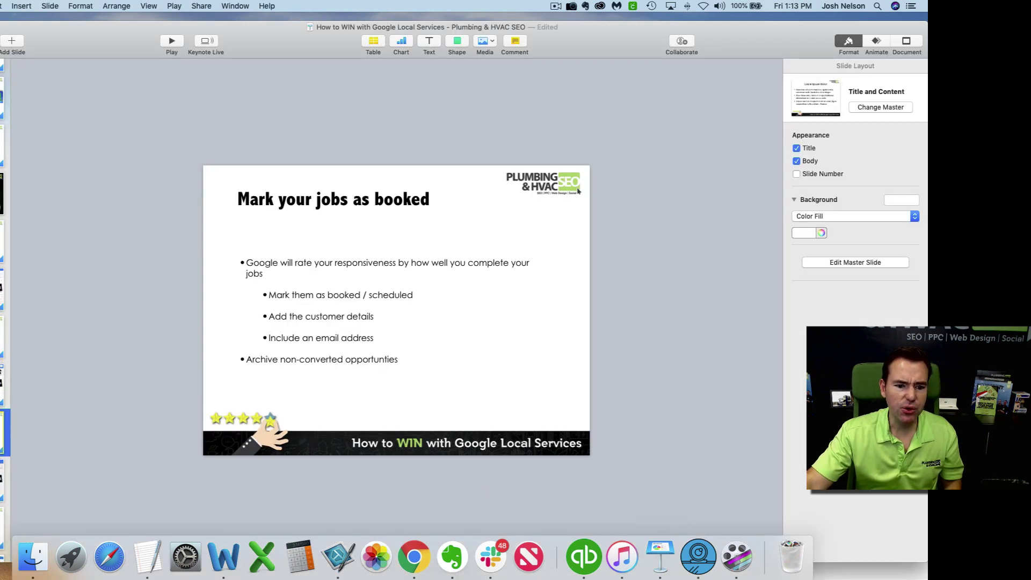
key(Down)
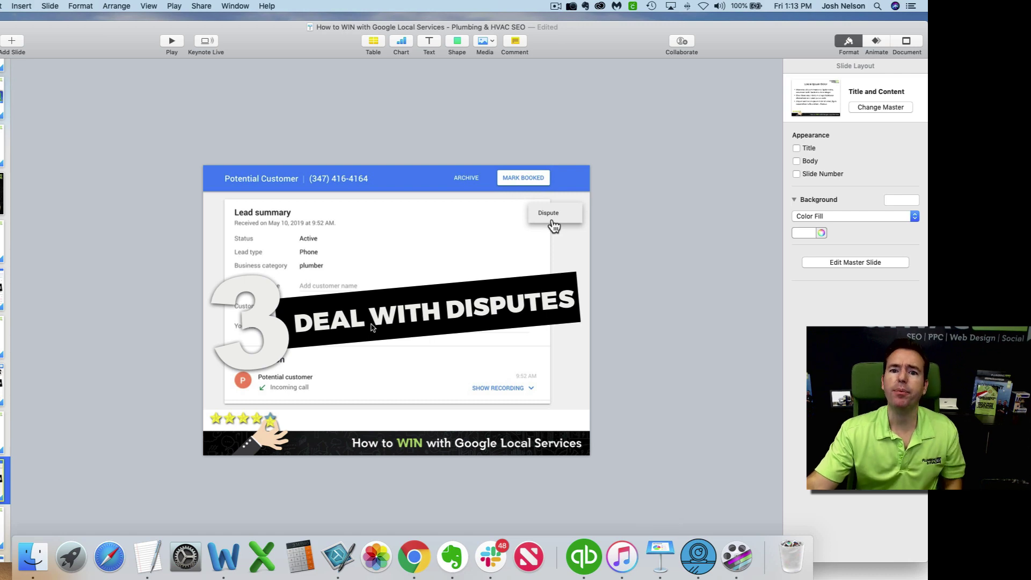
click(414, 554)
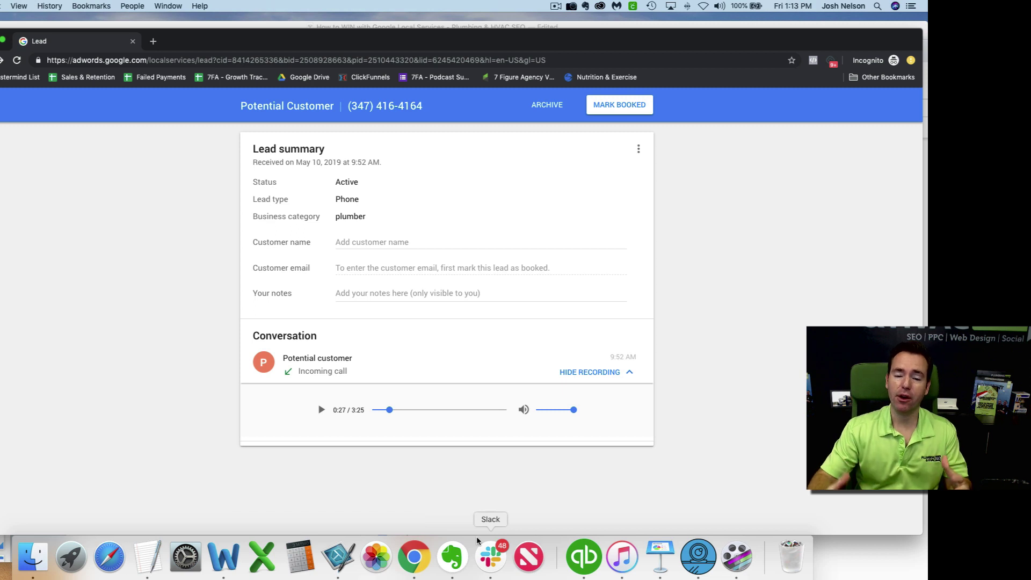
- Review the lead's Dispute options, cancel without submitting, and return to the Lead Inbox
click(639, 149)
click(652, 149)
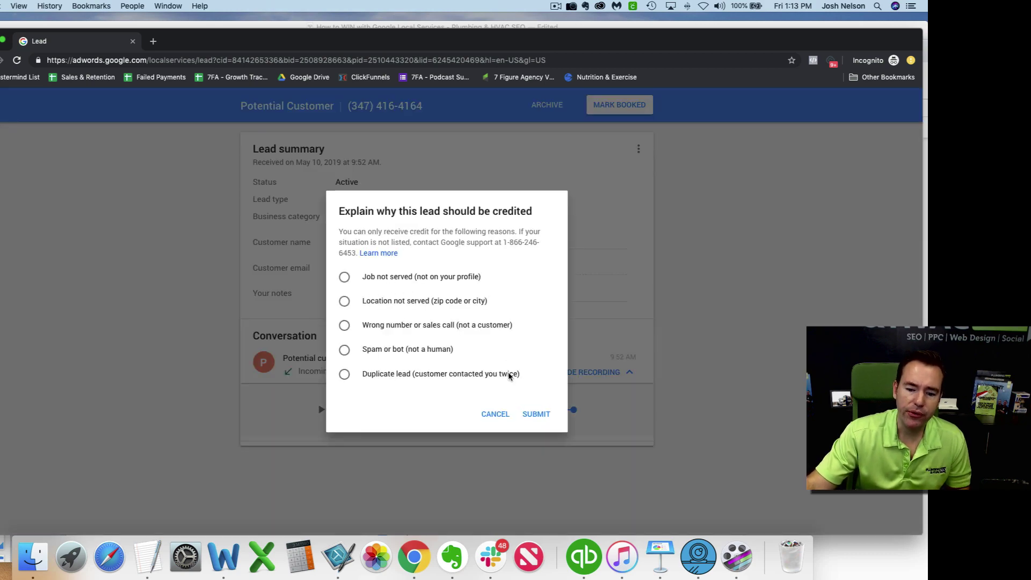
click(495, 414)
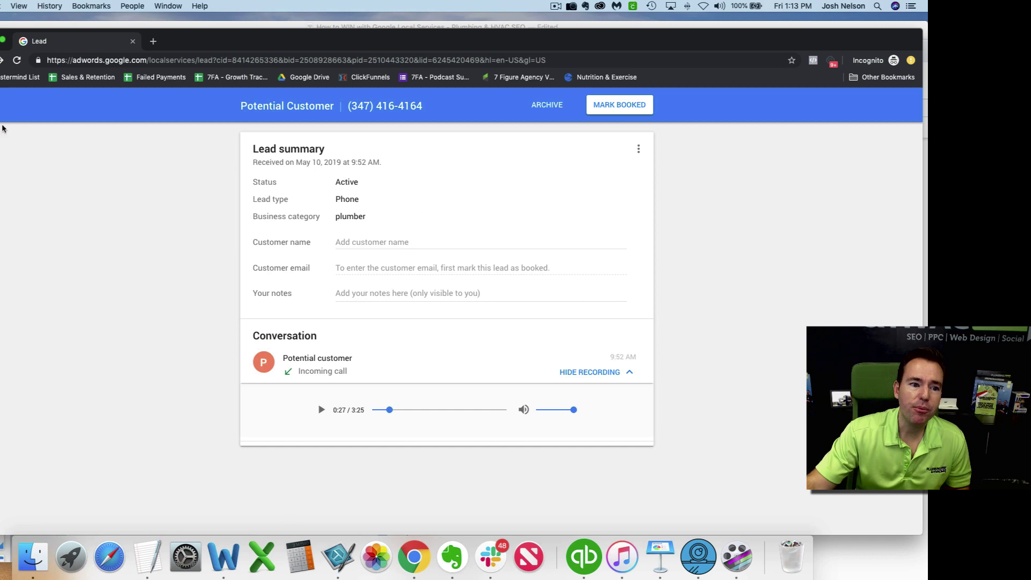
click(11, 105)
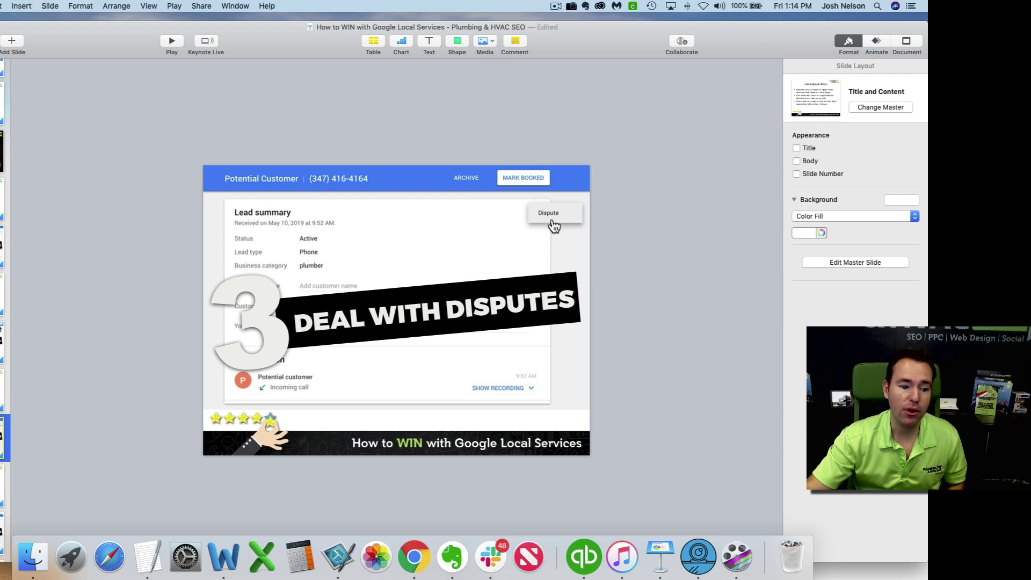
- Advance to the '4 Drive Verified Reviews' slide, then show all open windows from Chrome
key(Down)
key(Down)
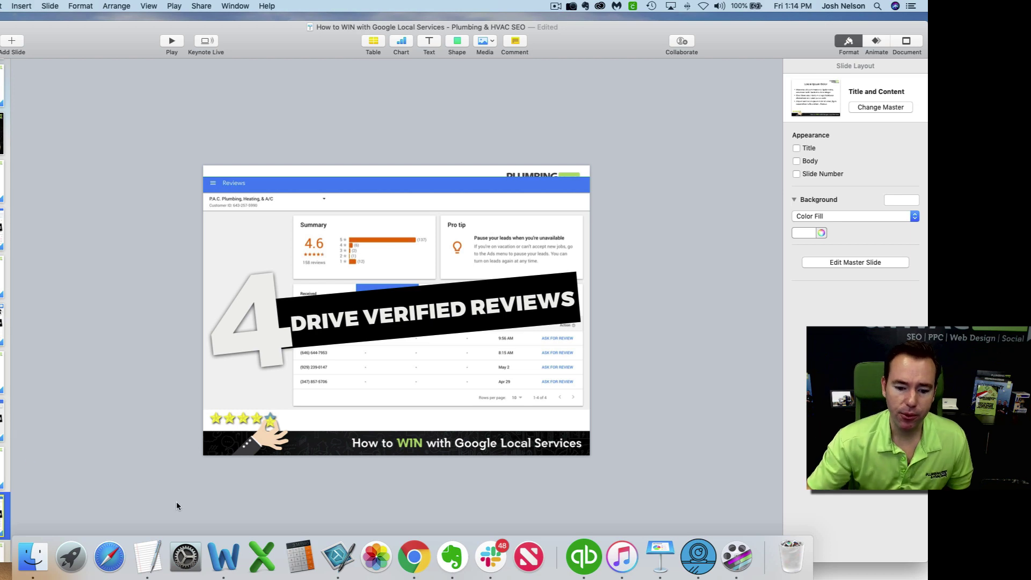
click(413, 557)
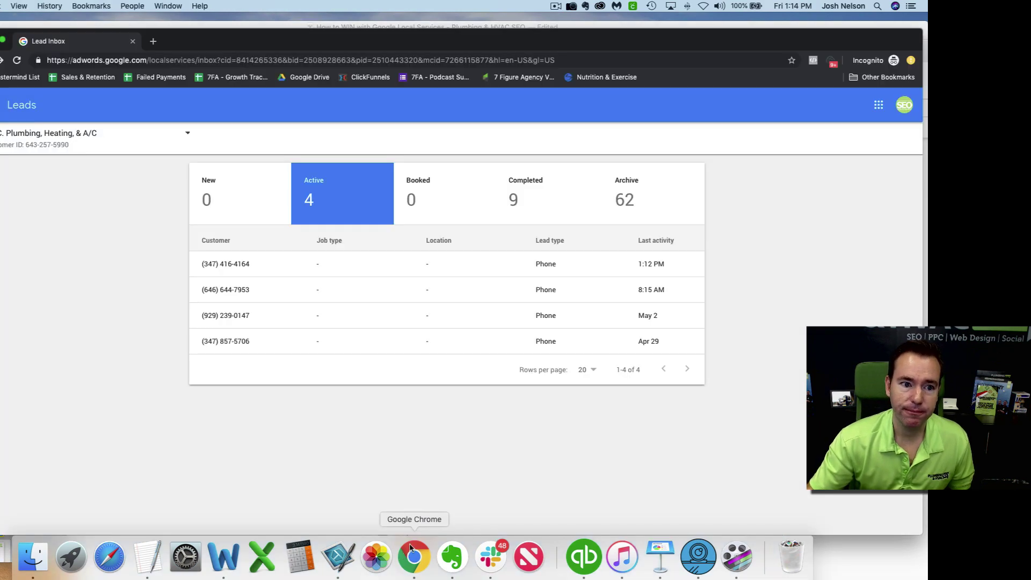
key(ctrl+Up)
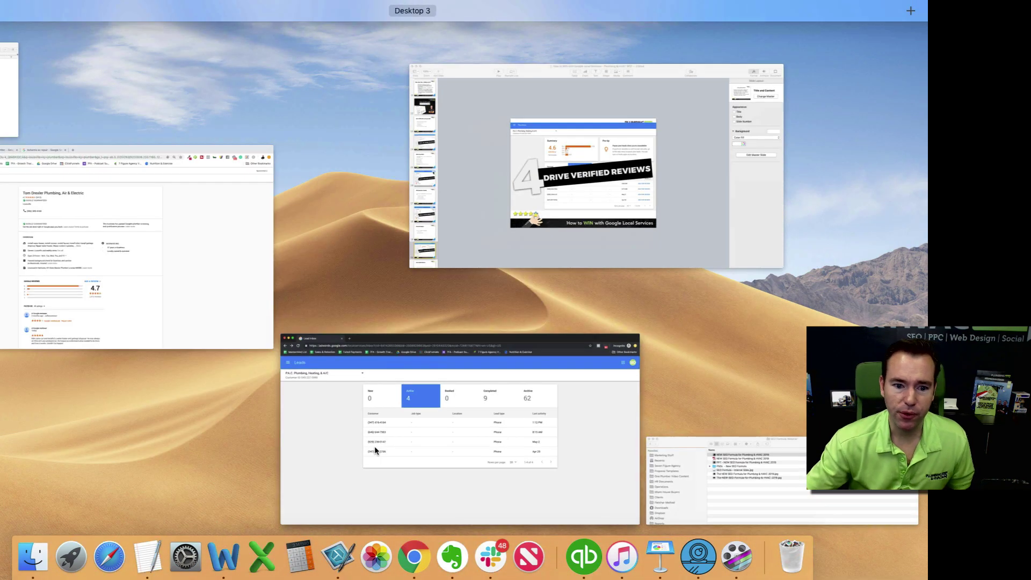
- Highlight the Louisville plumber's verified job review and business phone number, then return to the Lead Inbox
click(236, 323)
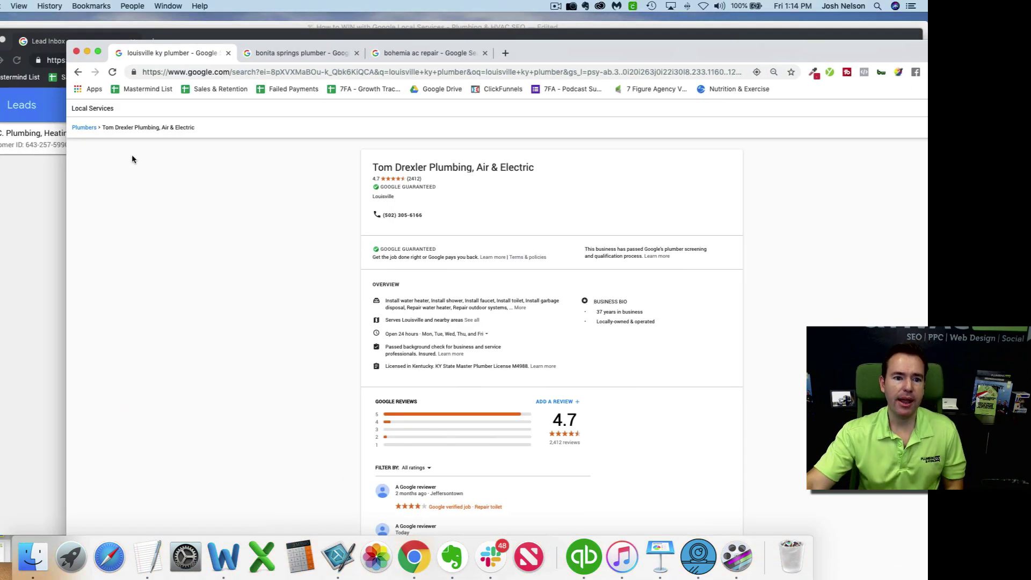
scroll(295, 257, down, 1)
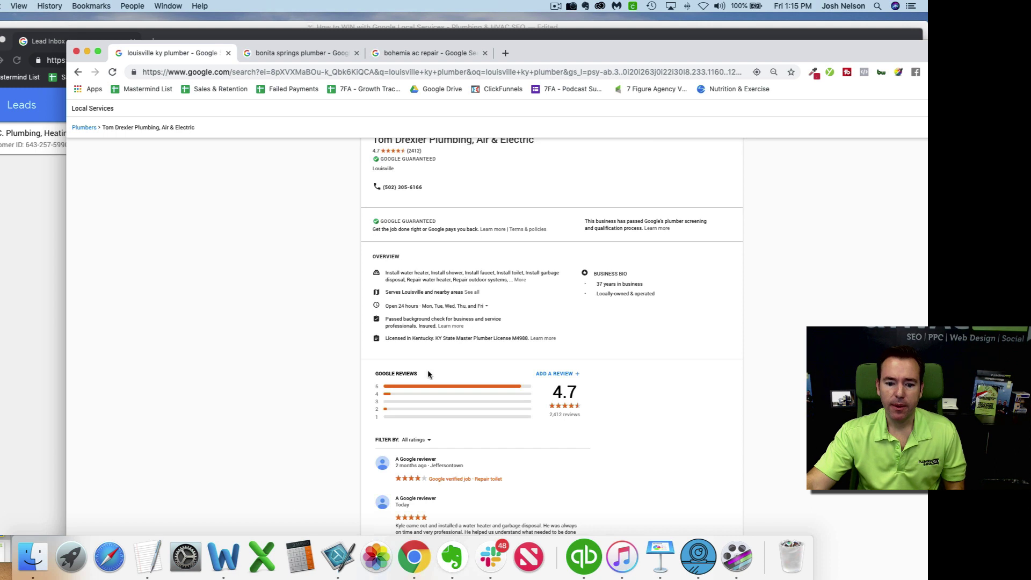
drag(502, 479, 401, 468)
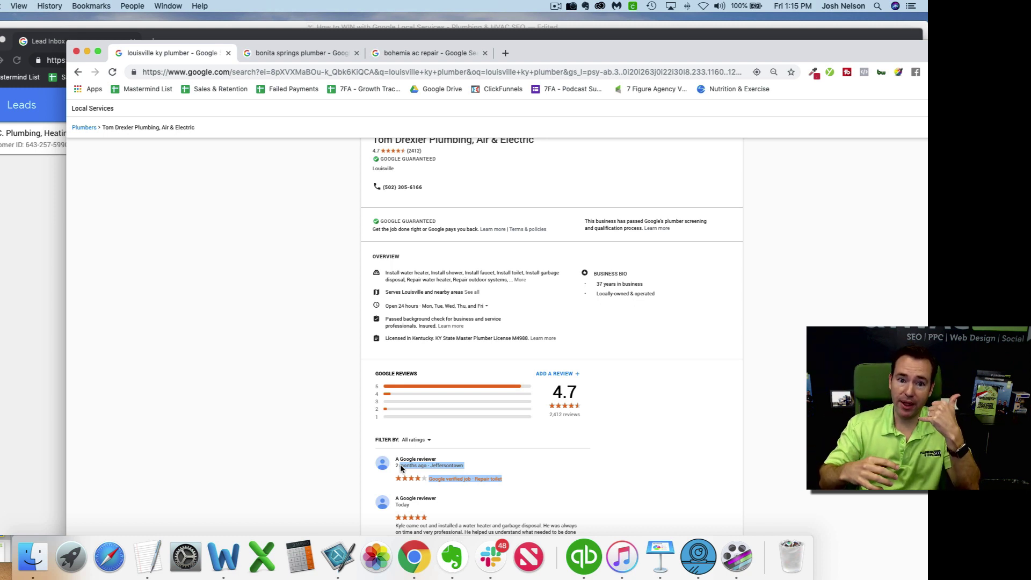
drag(467, 189, 382, 187)
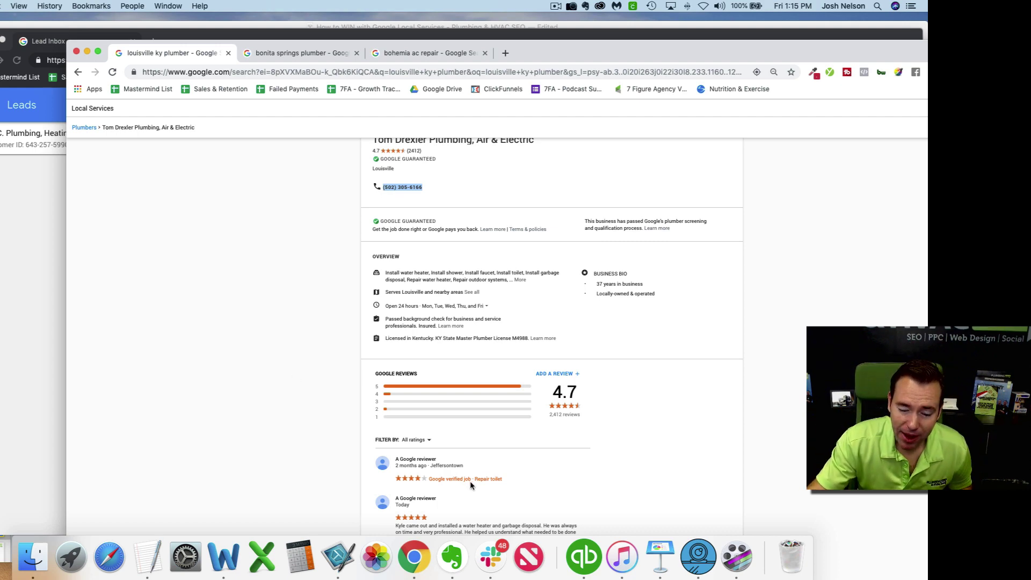
click(46, 309)
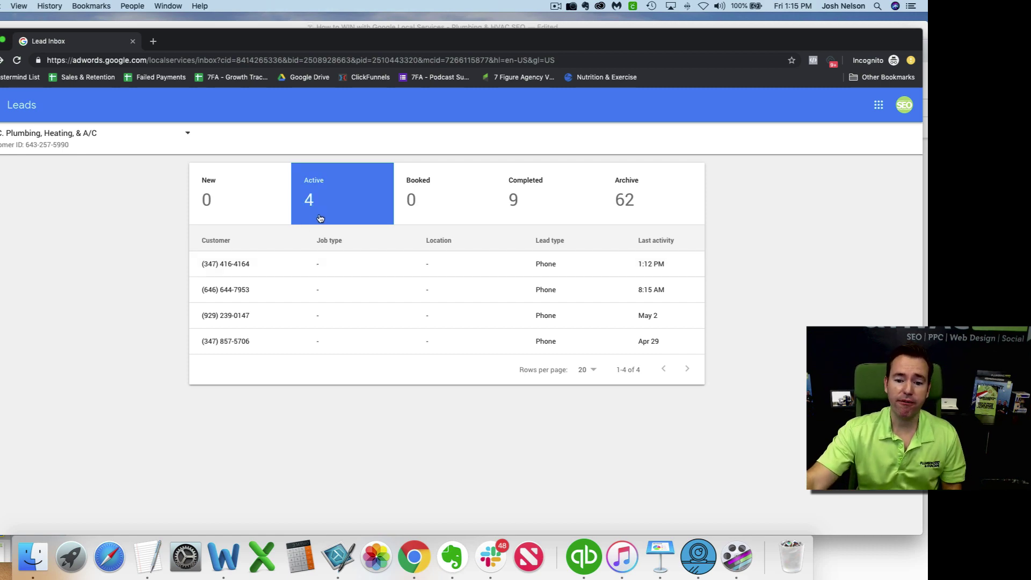
- Open the first active phone lead's summary and its customer name field
click(243, 267)
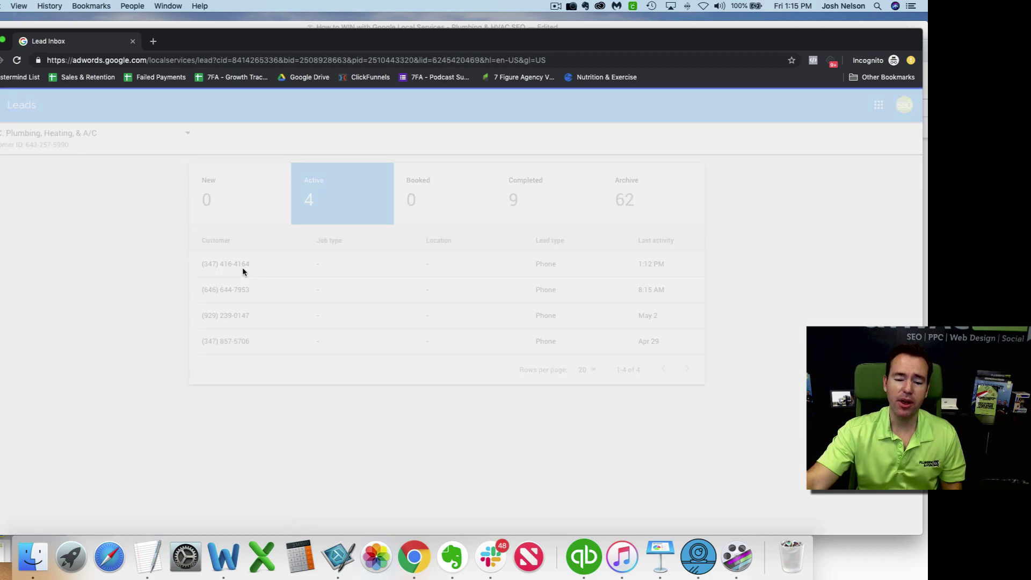
click(357, 241)
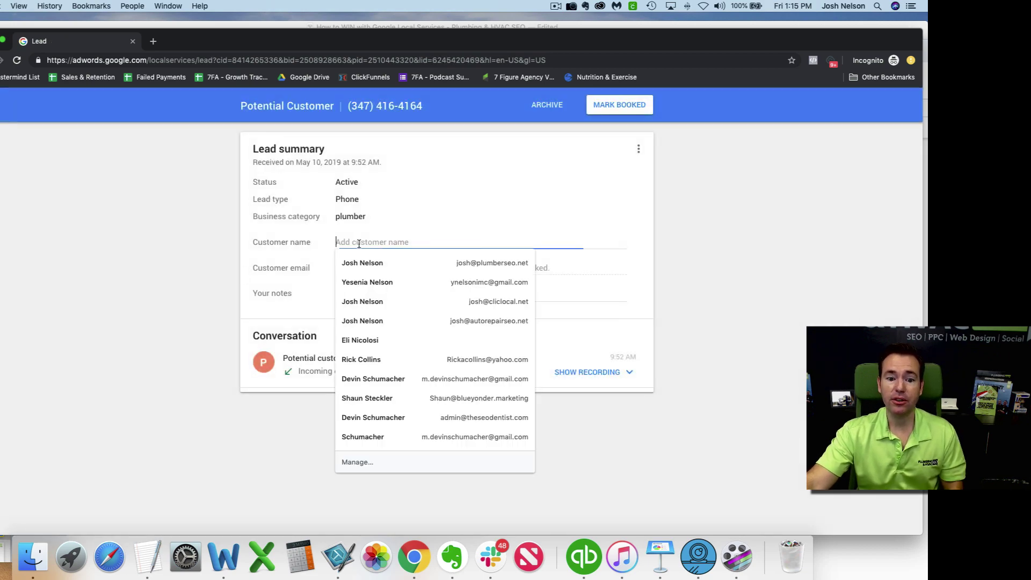
click(564, 272)
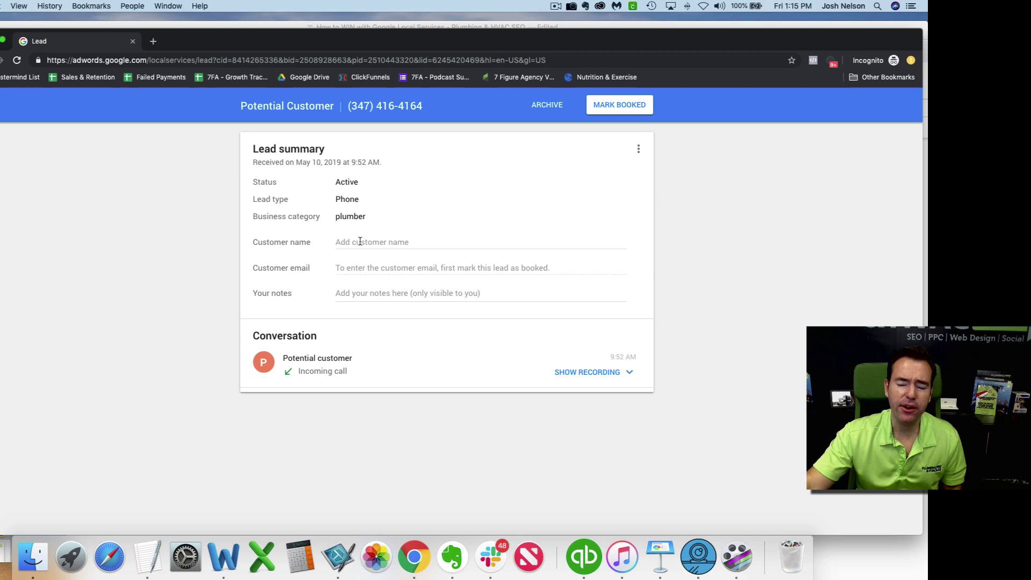
- Start marking the lead booked with Ask for a review on, then back out unsaved to the Lead Inbox
click(625, 110)
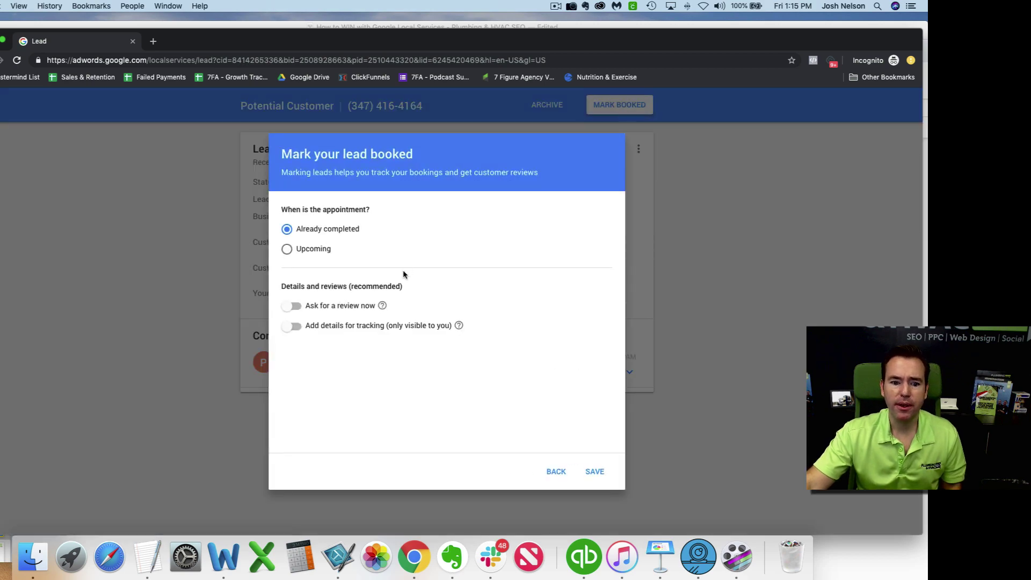
click(292, 307)
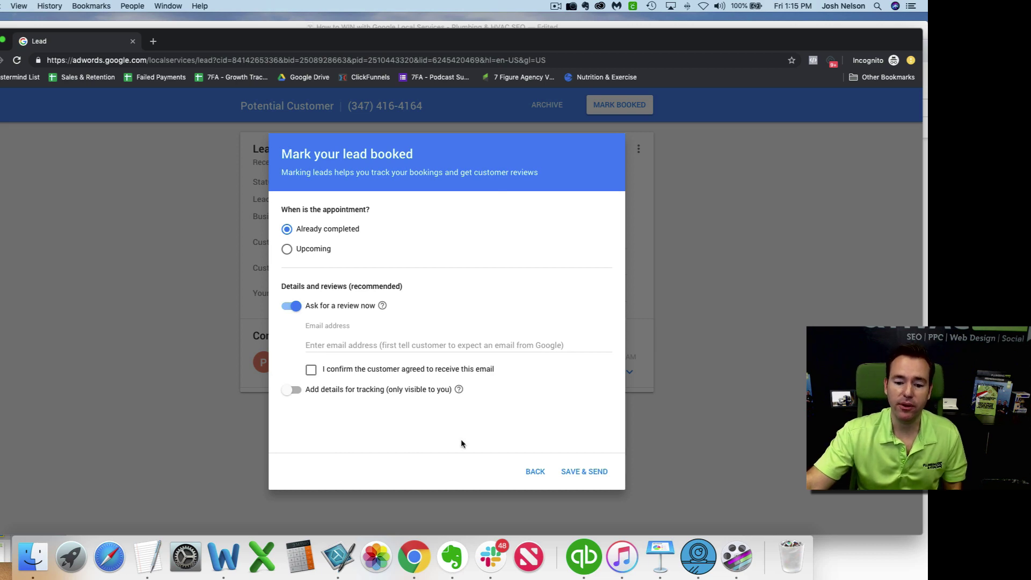
click(535, 471)
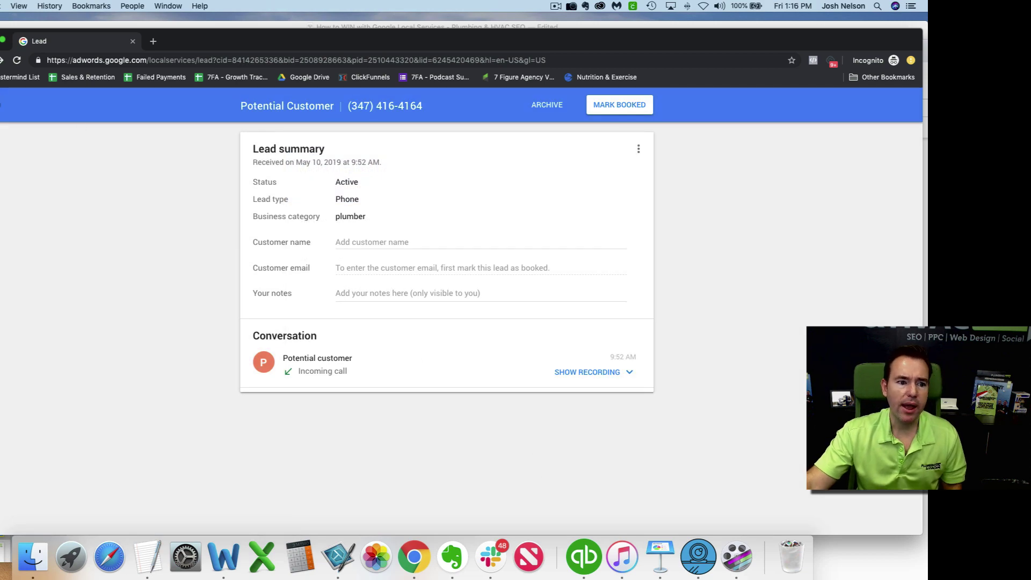
click(12, 102)
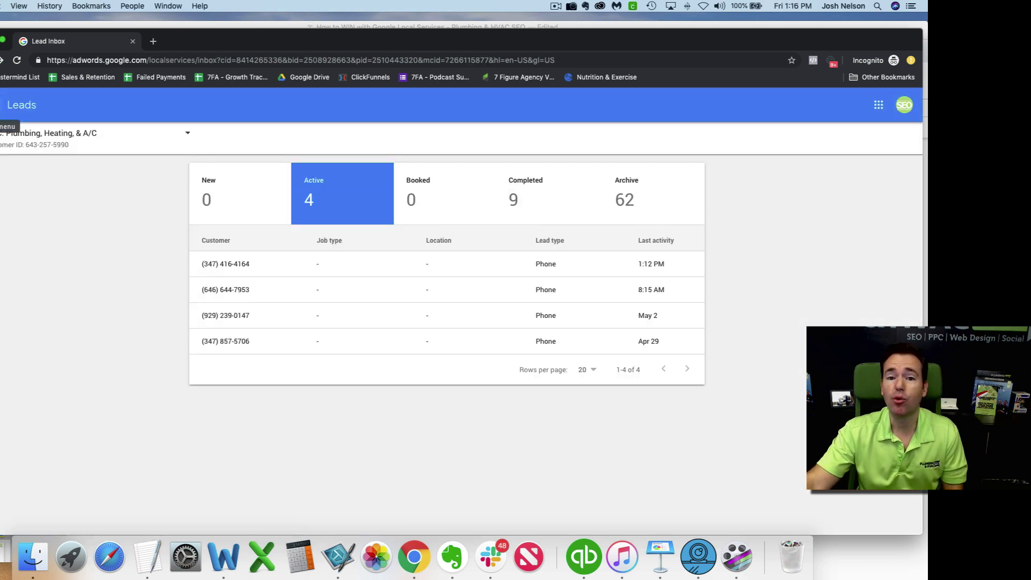
- Go to the Reviews page and show the Ask For Review list of customers
click(2, 105)
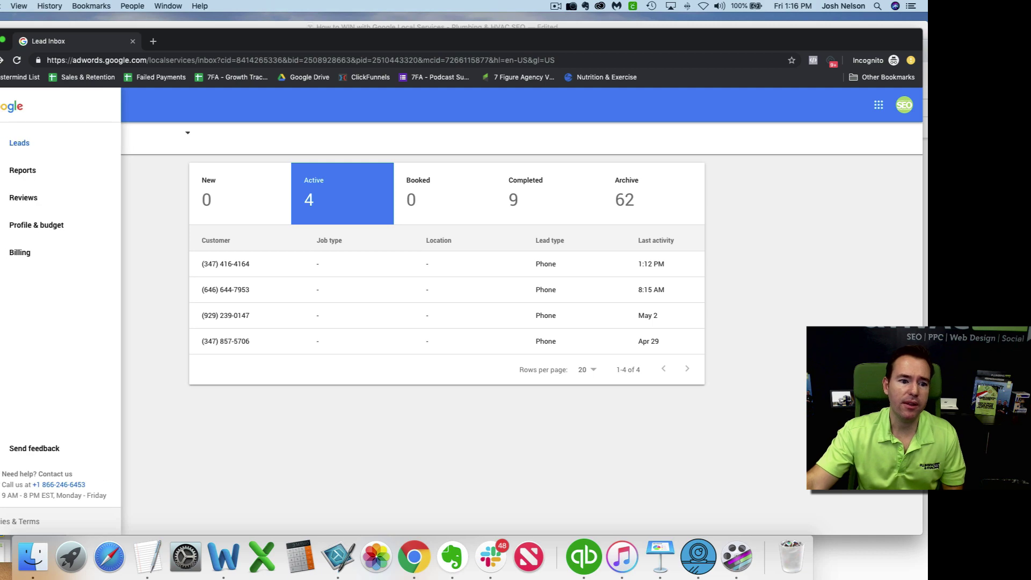
click(25, 206)
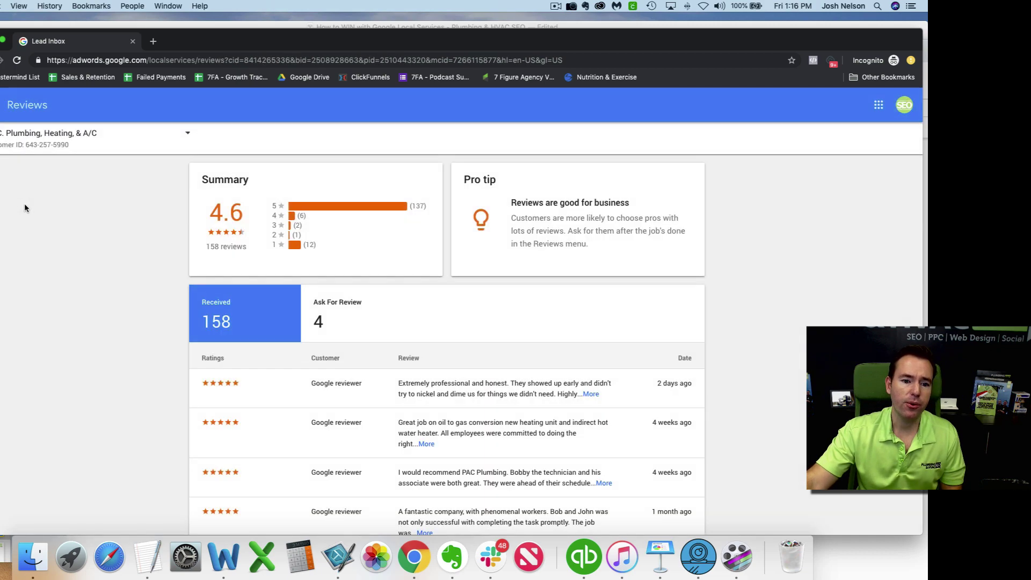
scroll(240, 396, down, 6)
scroll(245, 385, up, 6)
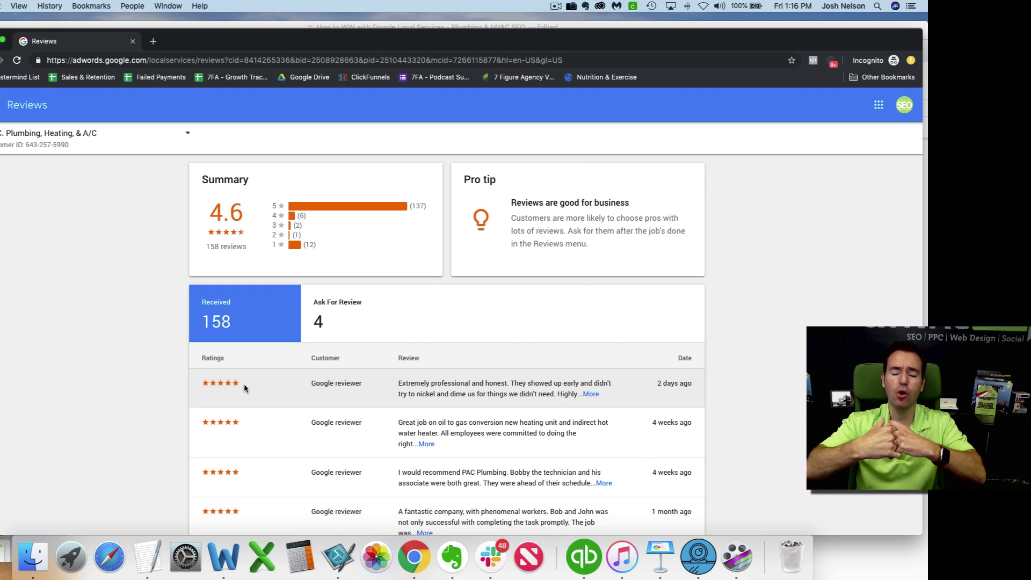
click(319, 321)
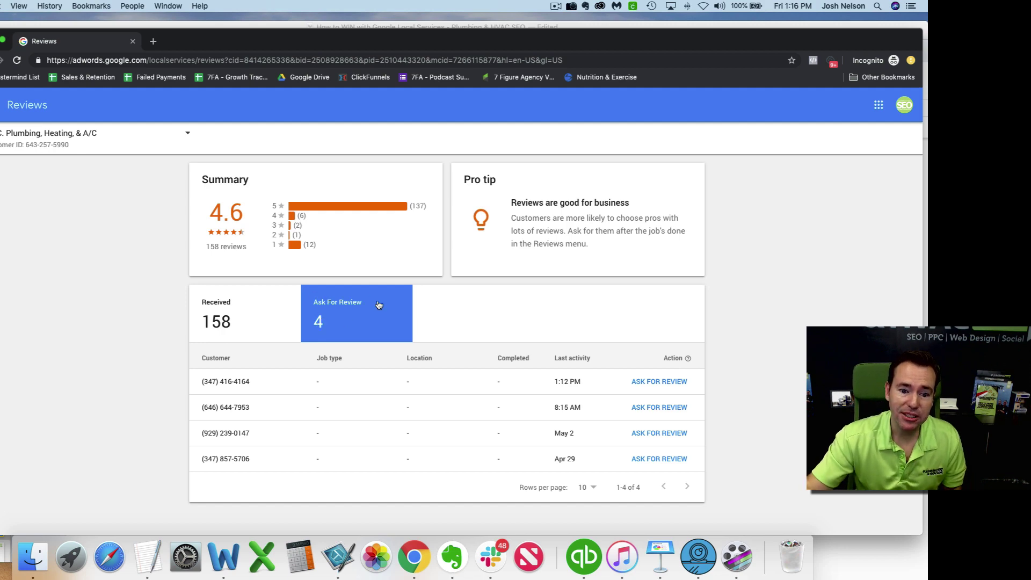
- Open the most recent lead's Ask For Review form, then cancel the request
click(667, 382)
click(350, 288)
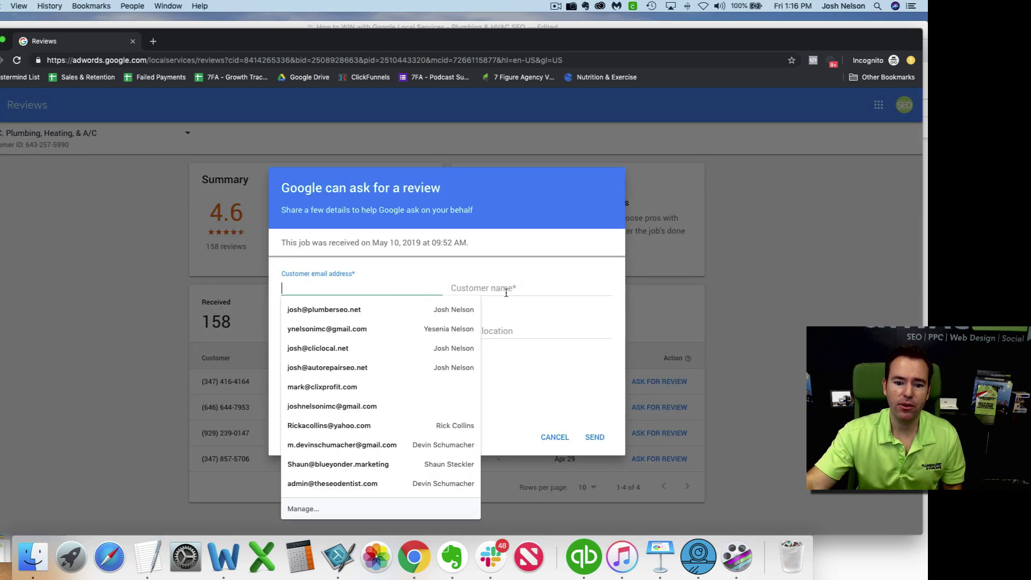
click(475, 291)
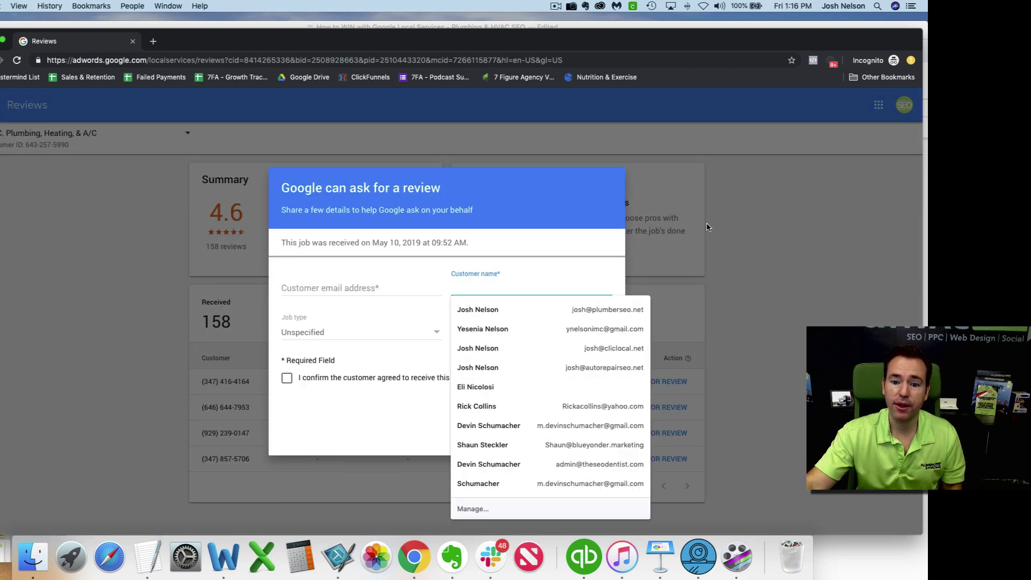
click(841, 257)
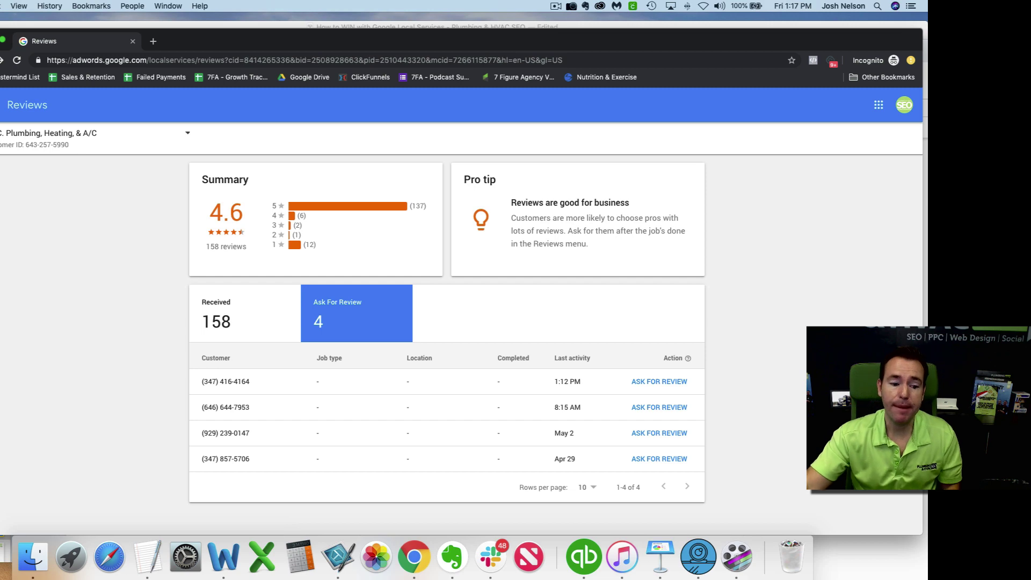
- Step through the verified reviews slides to 'TARGET 85%+ Booking Rate', then return to Chrome's Reviews page
key(super+Tab)
key(Down)
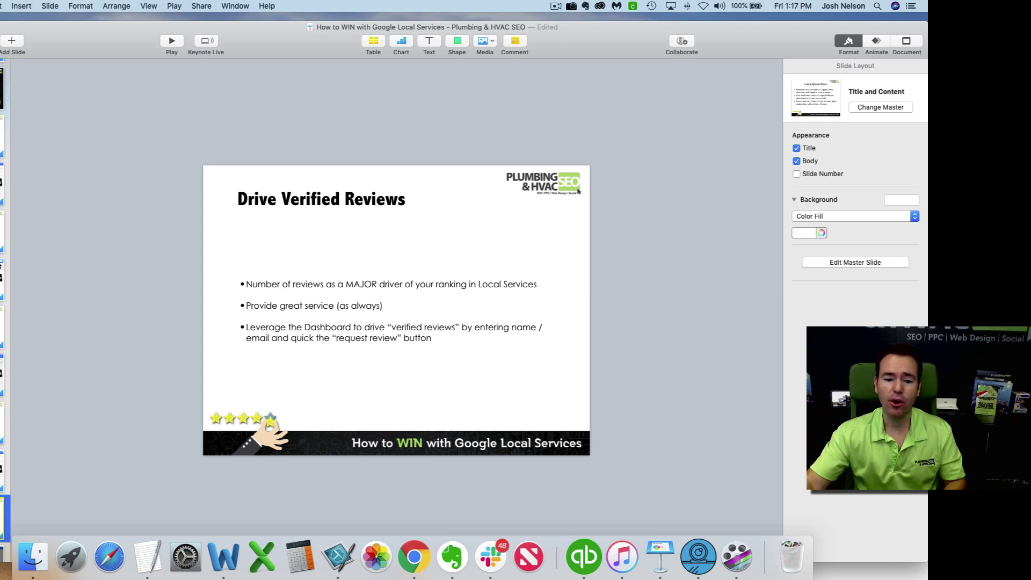
key(Down)
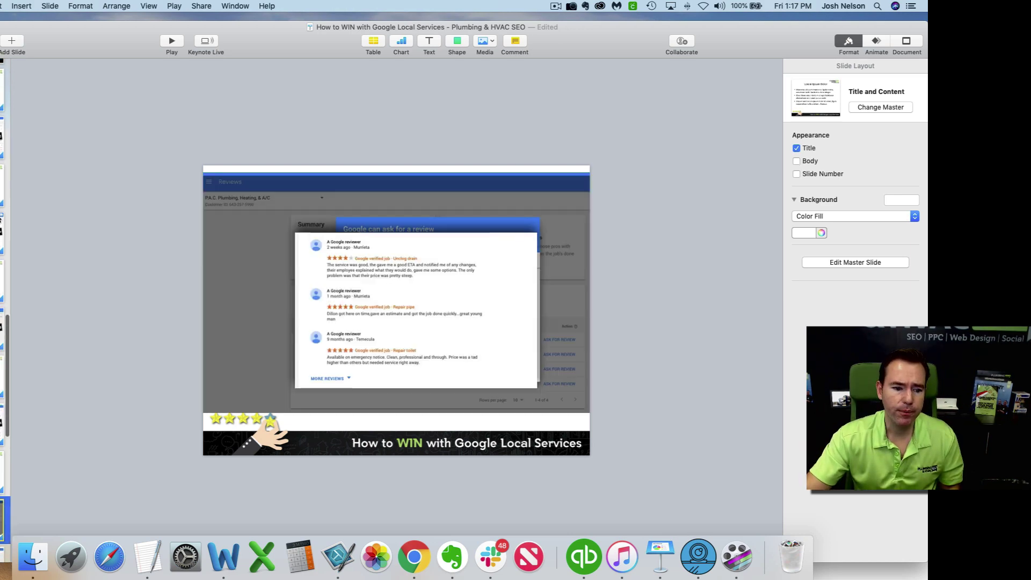
key(Down)
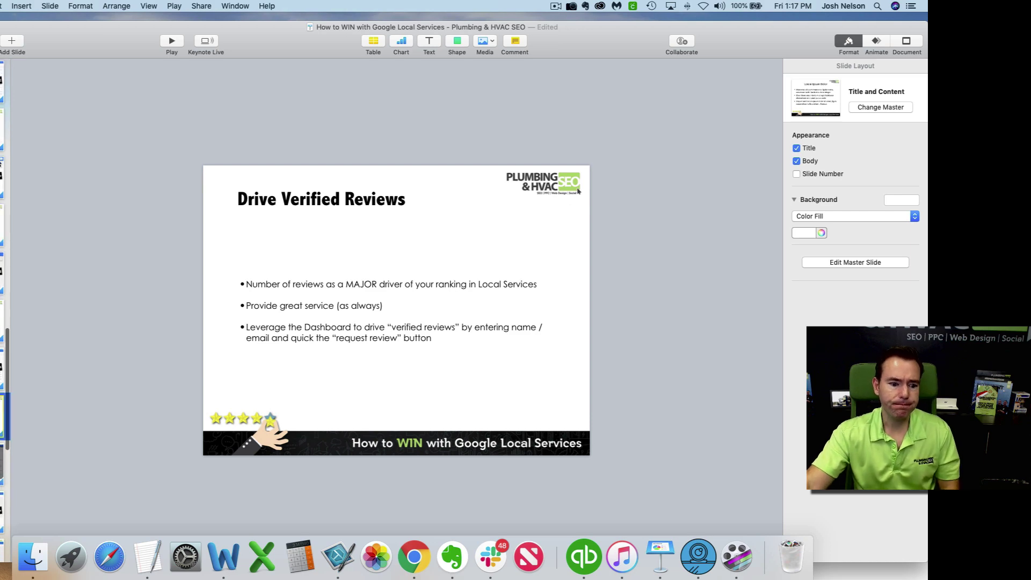
key(Down)
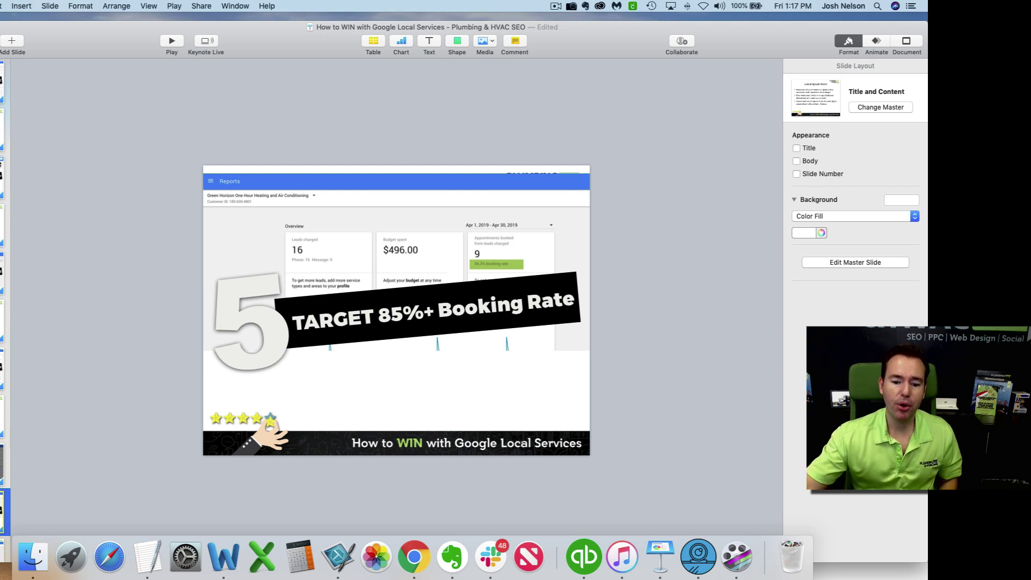
click(422, 566)
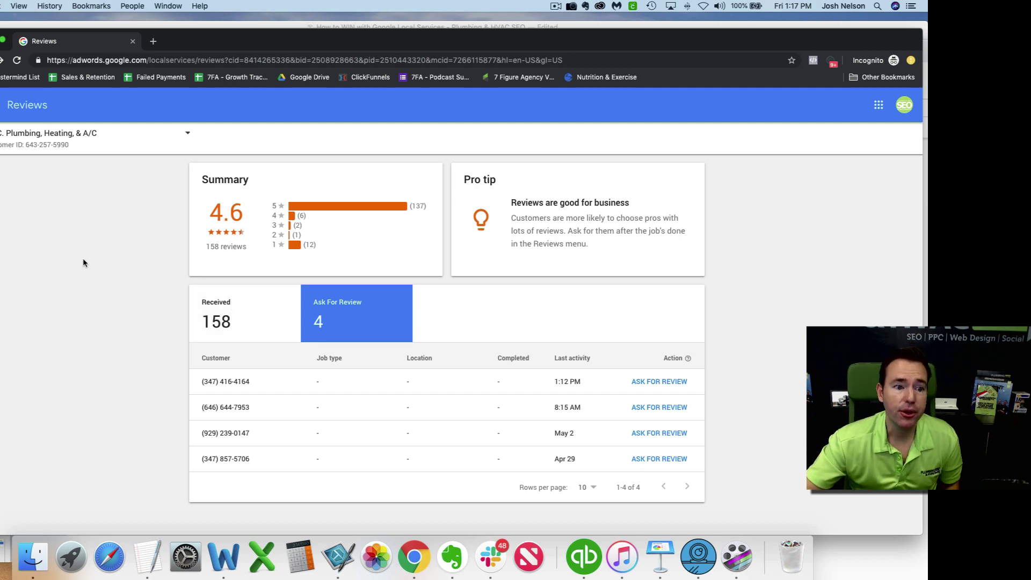
- Switch to the One Hour Heating and Air Conditioning account and open its April 2019 Reports
click(1, 105)
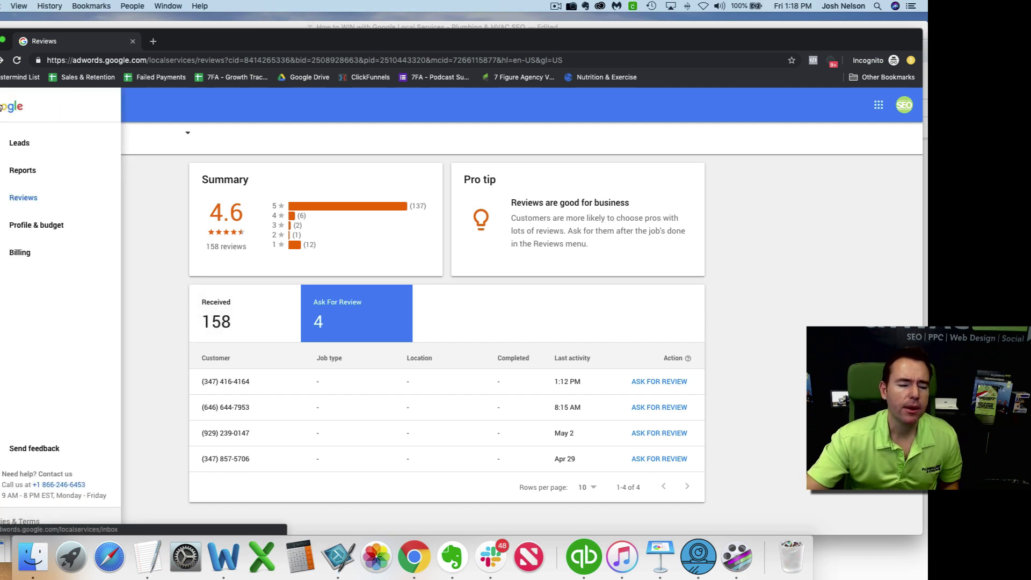
click(155, 156)
click(157, 143)
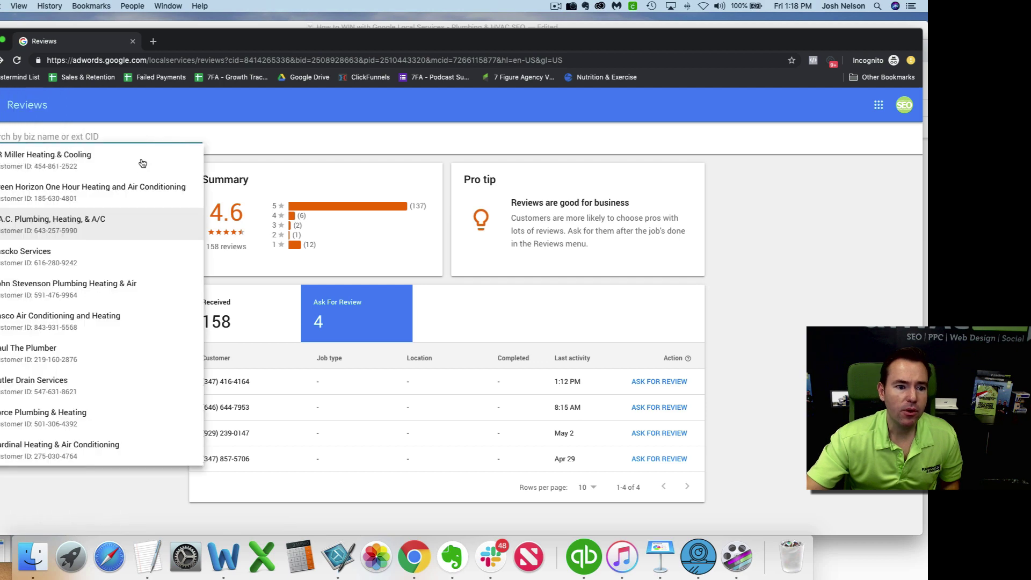
click(120, 188)
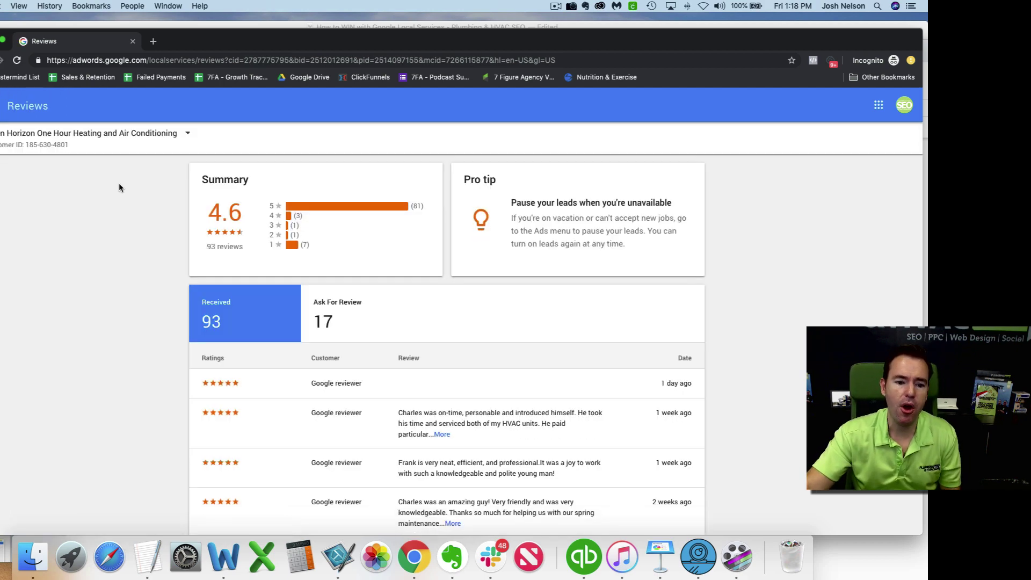
click(5, 110)
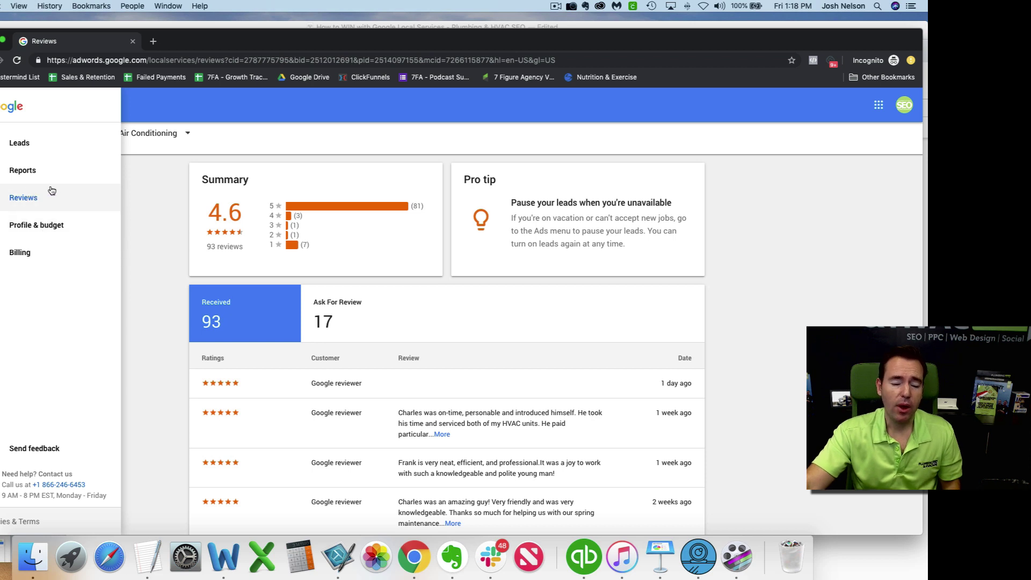
click(34, 173)
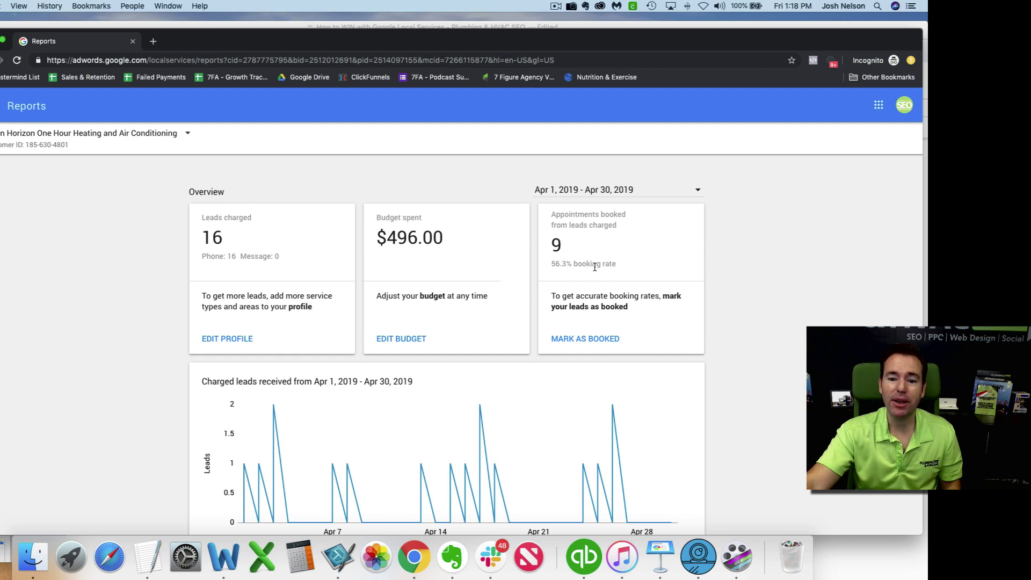
- Highlight the 9 booked appointments and 56.3% booking rate on the Reports overview
drag(619, 269, 549, 239)
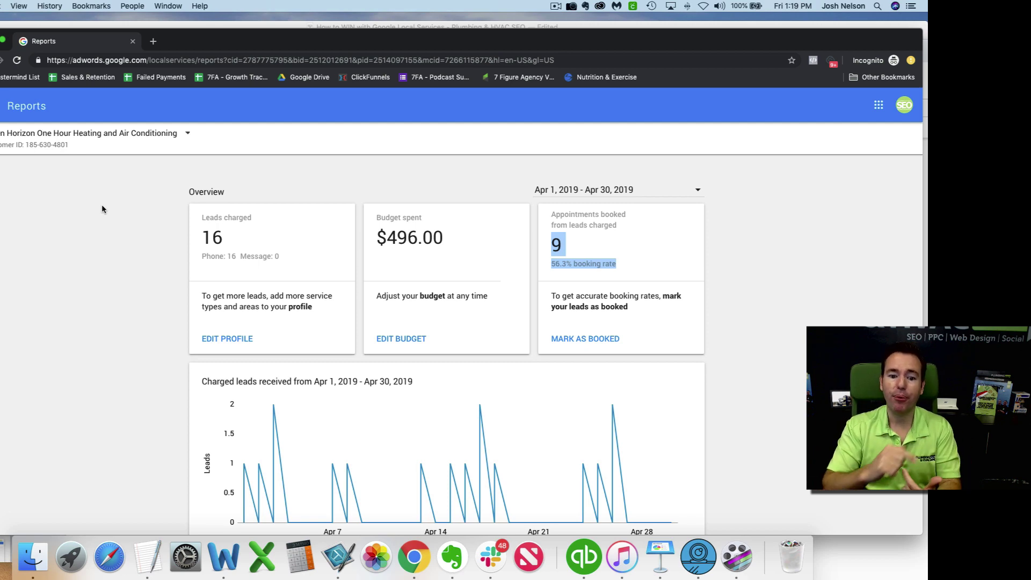
click(340, 241)
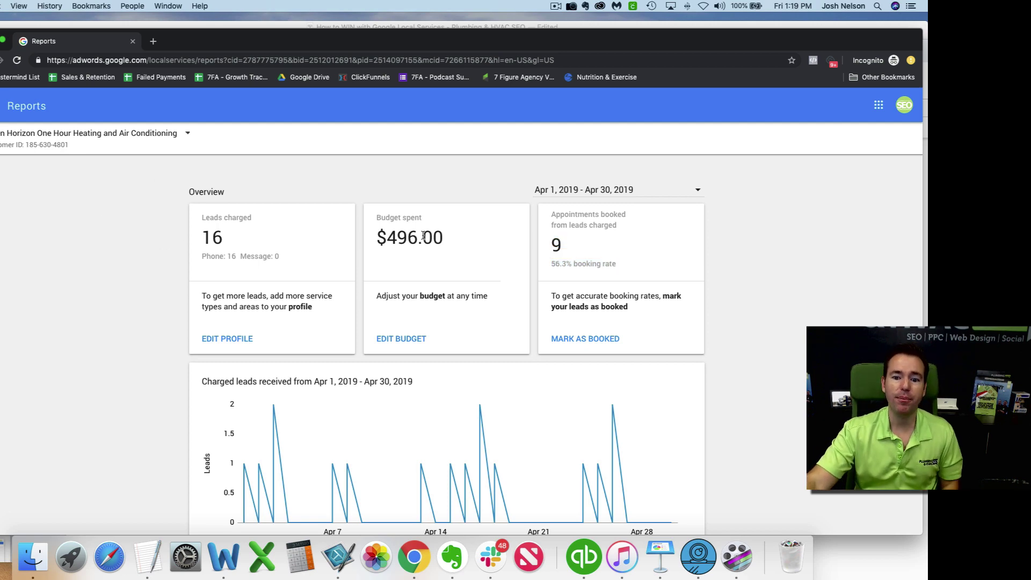
drag(617, 264, 567, 265)
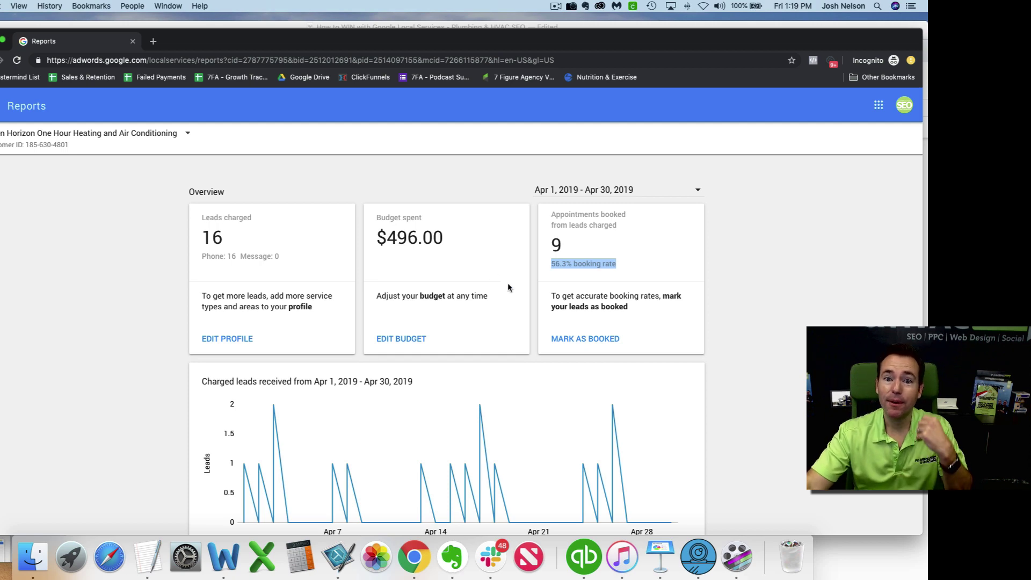
- Return to Keynote and advance to the How to INCREASE Lead Flow slide
click(660, 556)
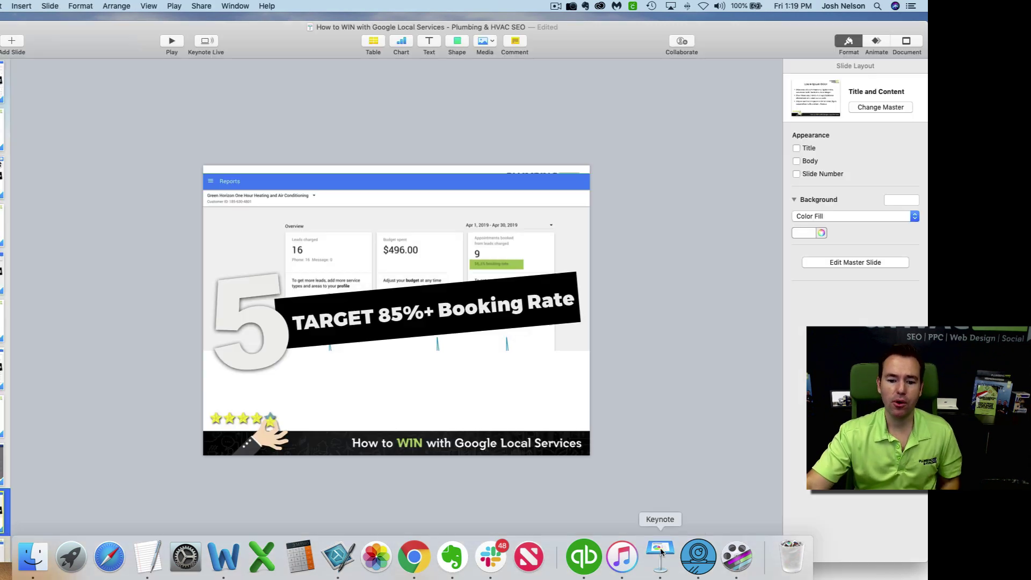
scroll(5, 409, down, 3)
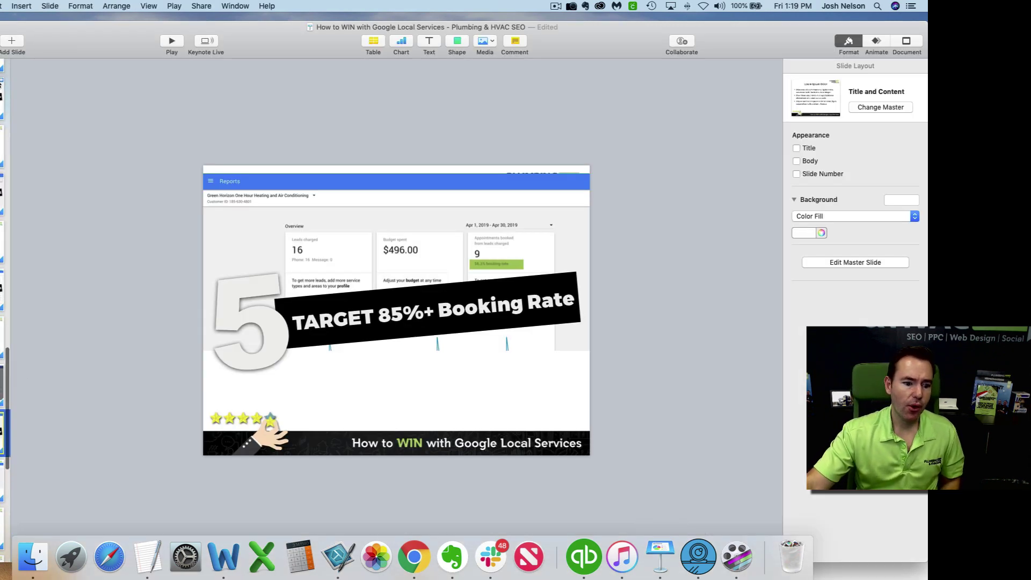
key(Down)
key(Down)
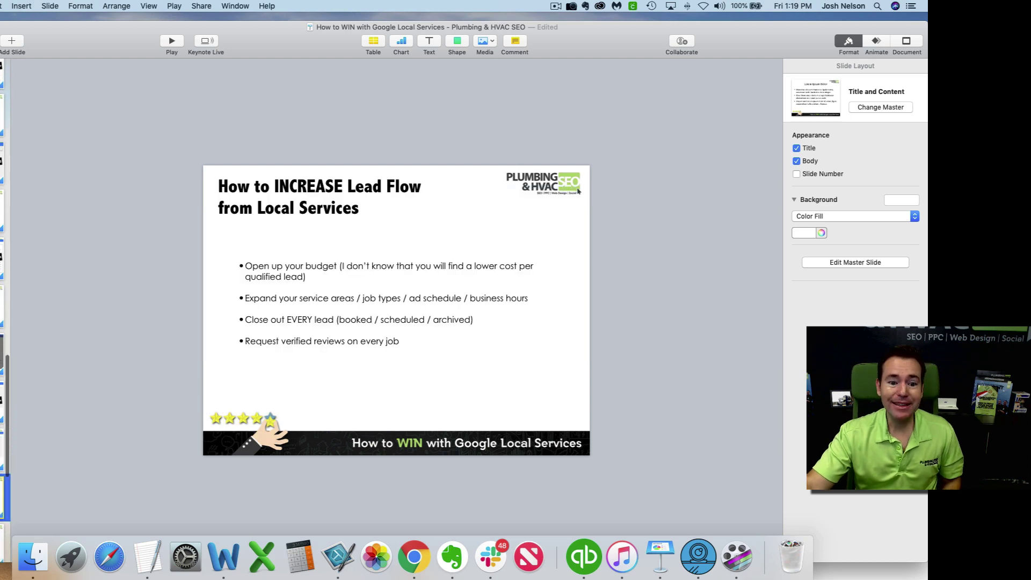